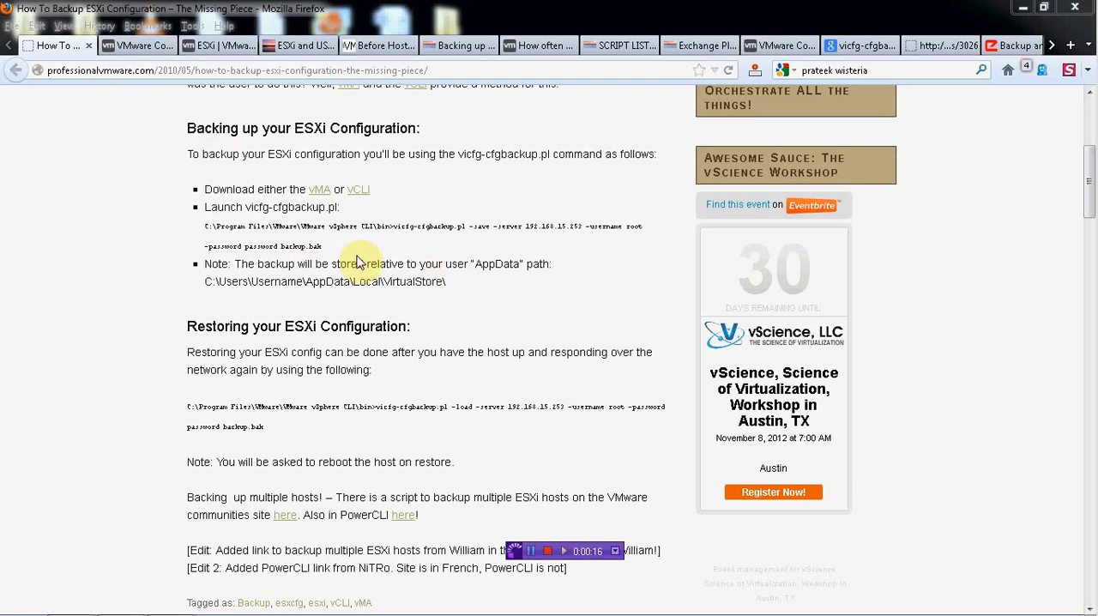
# Step: Switch to the vSphere Client and launch the Command Prompt that belongs to VMware vSphere CLI
pyautogui.moveTo(291, 613)
pyautogui.click(192, 600)
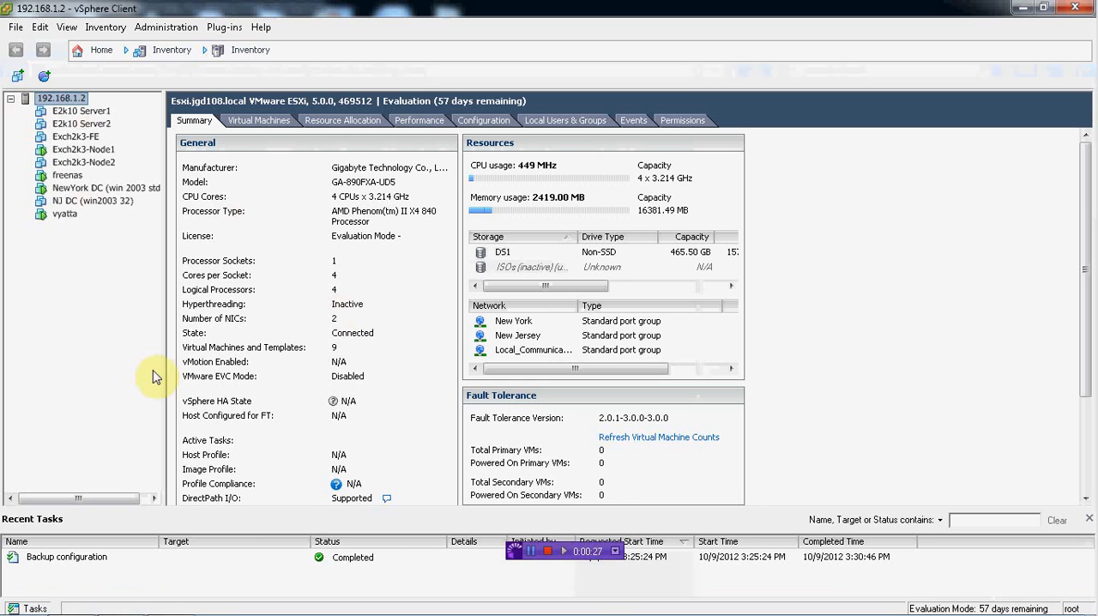
pyautogui.moveTo(170, 600)
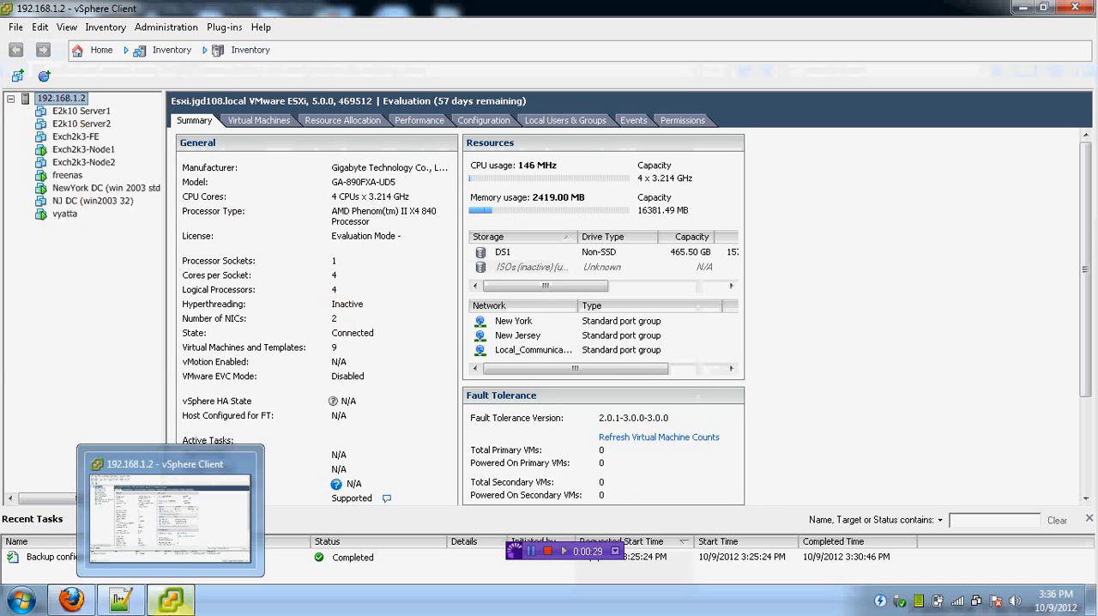
pyautogui.click(22, 599)
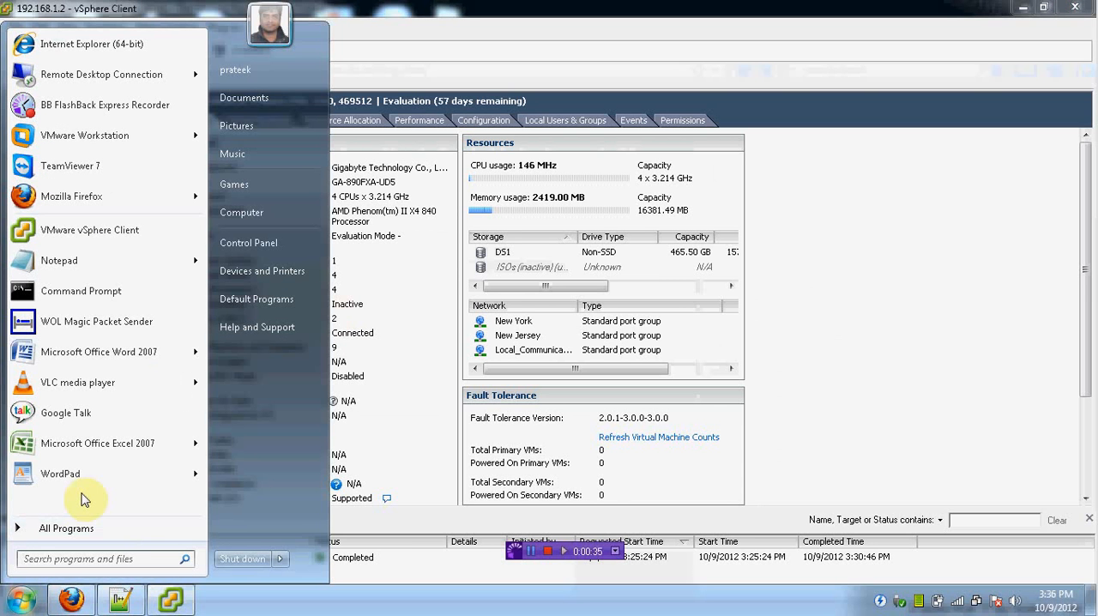
pyautogui.click(28, 529)
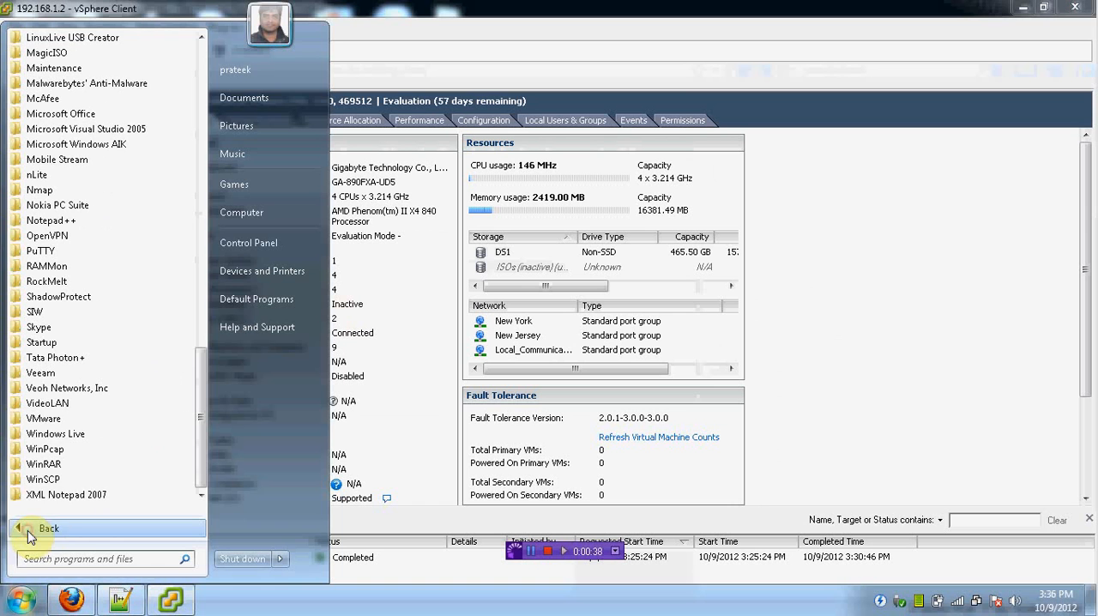
pyautogui.click(47, 418)
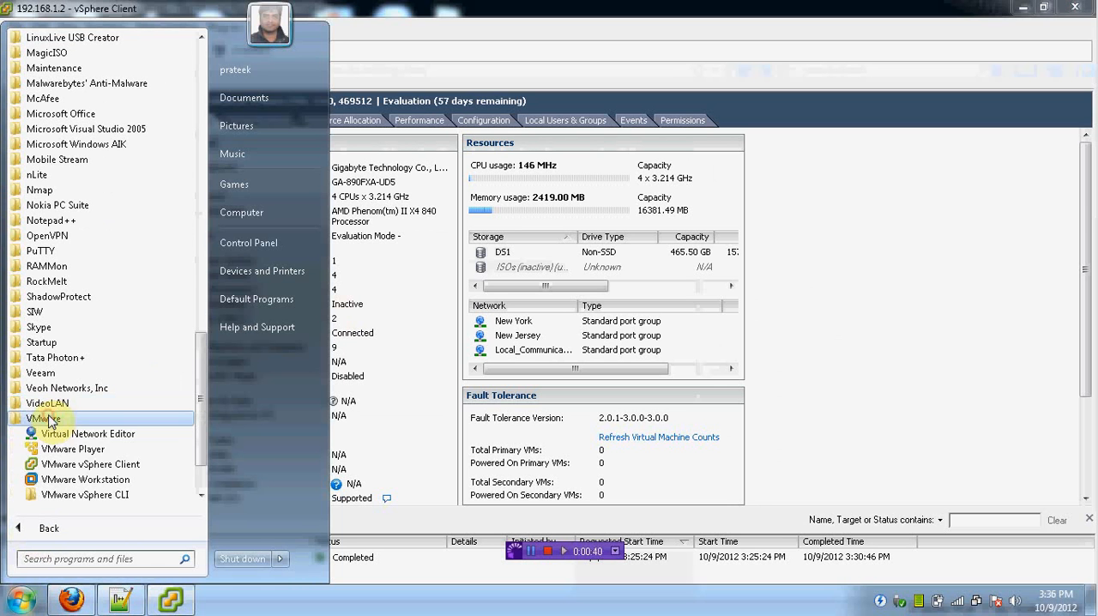
pyautogui.click(73, 497)
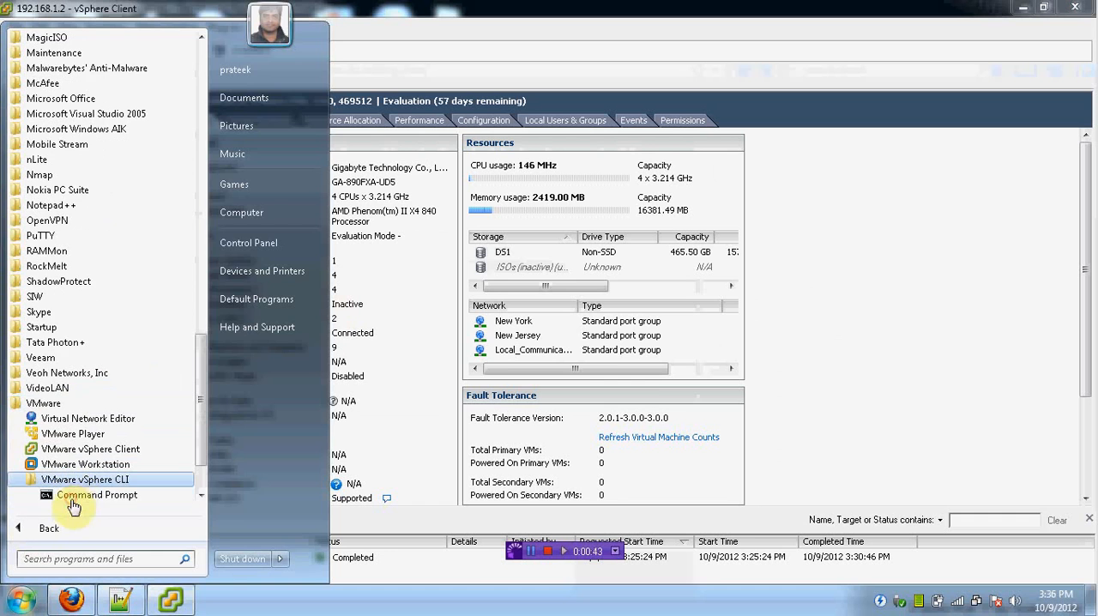
pyautogui.click(96, 490)
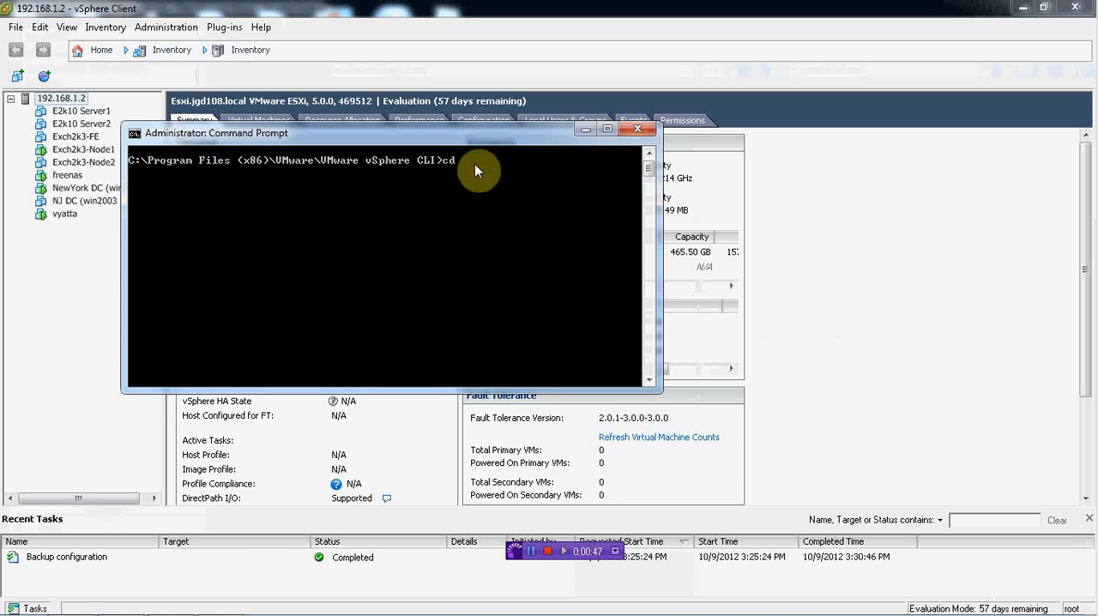
# Step: Change to the bin folder and begin a vicfg-cfgbackup.pl command with the -save option
pyautogui.write('cd bin')
pyautogui.press('Return')
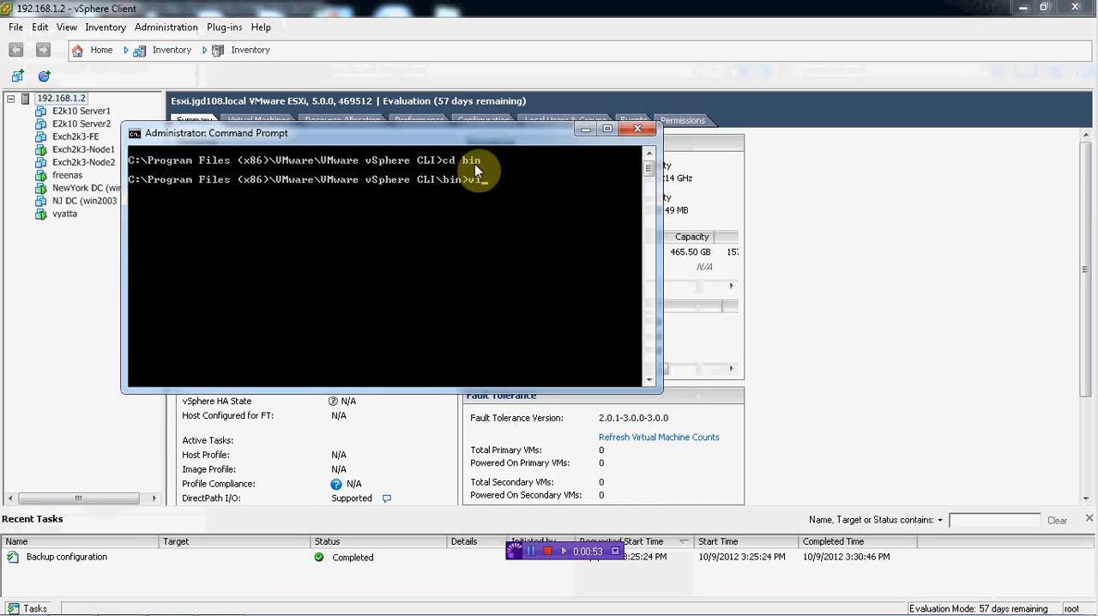
pyautogui.write('vi')
pyautogui.press('Tab')
pyautogui.press('BackSpace')
pyautogui.press('BackSpace')
pyautogui.press('BackSpace')
pyautogui.press('BackSpace')
pyautogui.press('BackSpace')
pyautogui.press('BackSpace')
pyautogui.press('BackSpace')
pyautogui.press('BackSpace')
pyautogui.press('BackSpace')
pyautogui.write('c')
pyautogui.press('Tab')
pyautogui.write('-save')
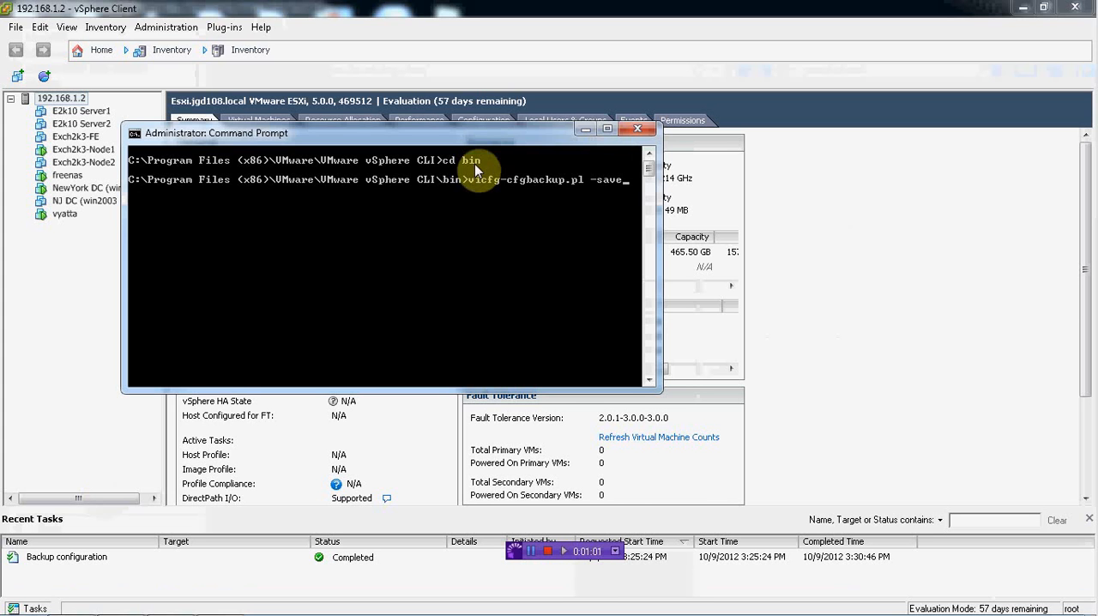
pyautogui.write(' -server 192.168.1.2')
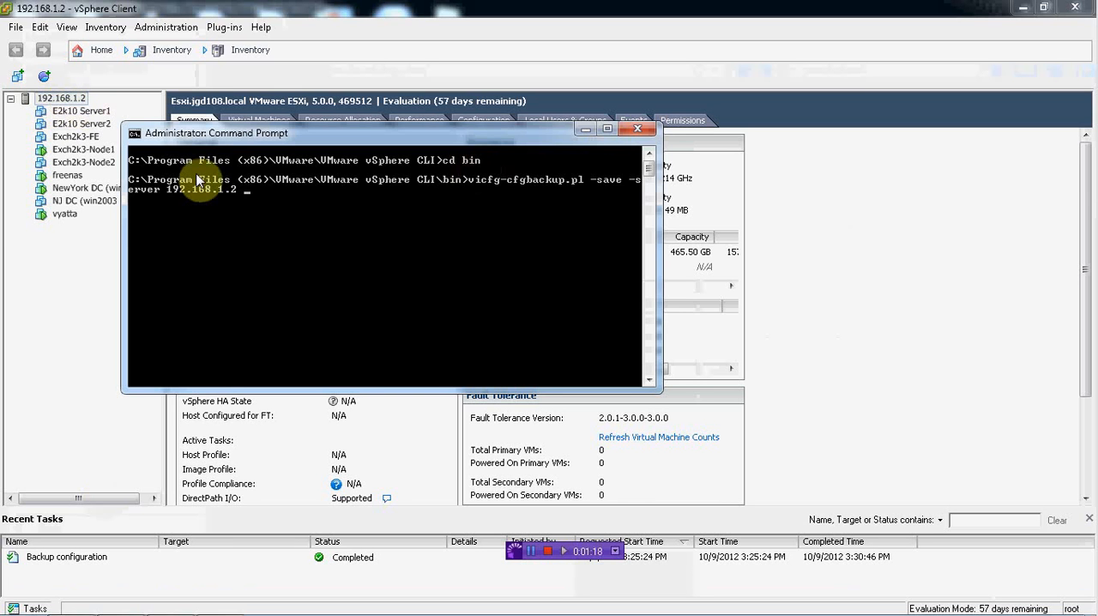
pyautogui.write(' -username root -pa')
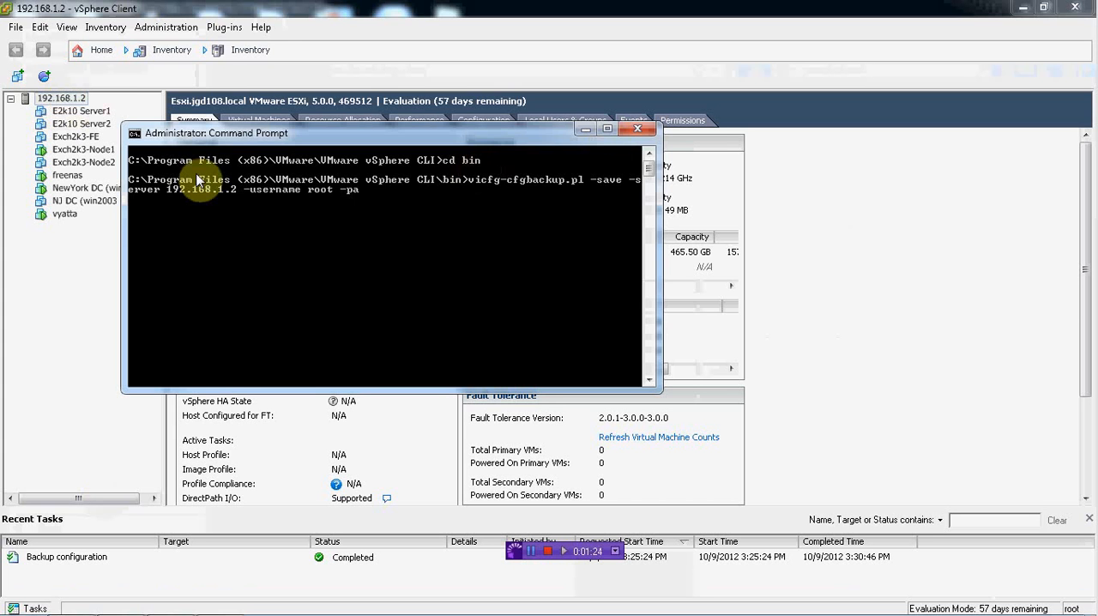
pyautogui.write('ssword')
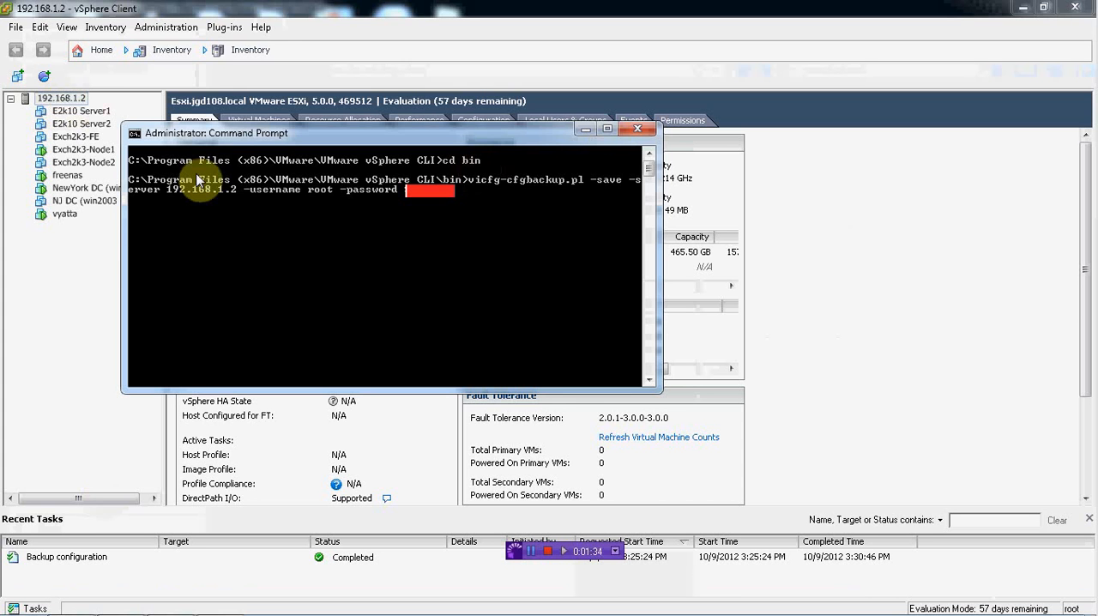
# Step: Name the backup file backup9thOct.bak at the end of the command and run it
pyautogui.write('backup')
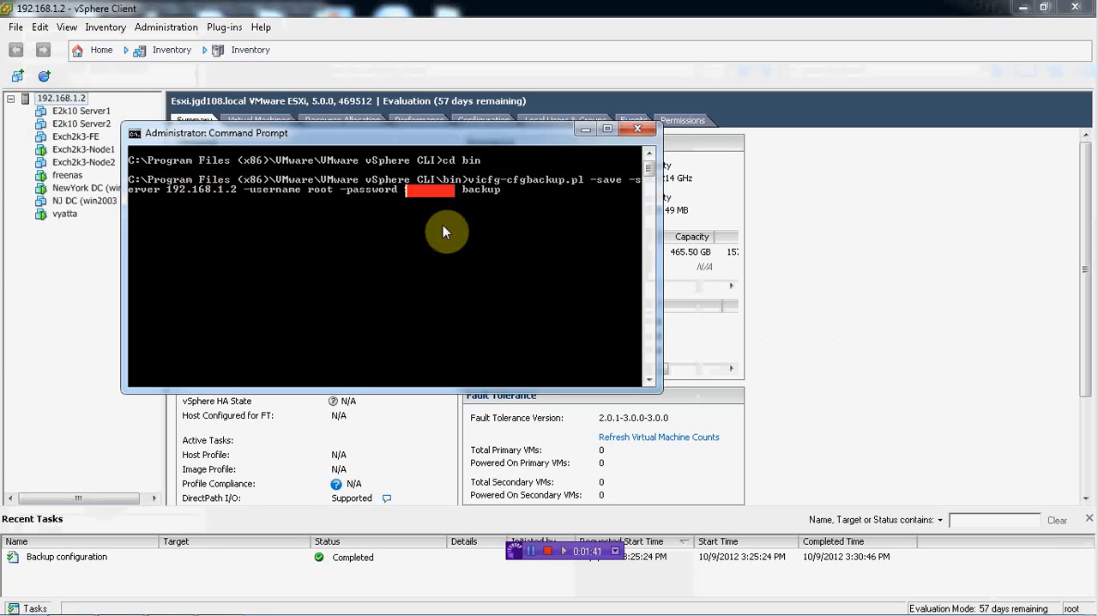
pyautogui.write('9thOct.bak')
pyautogui.press('Return')
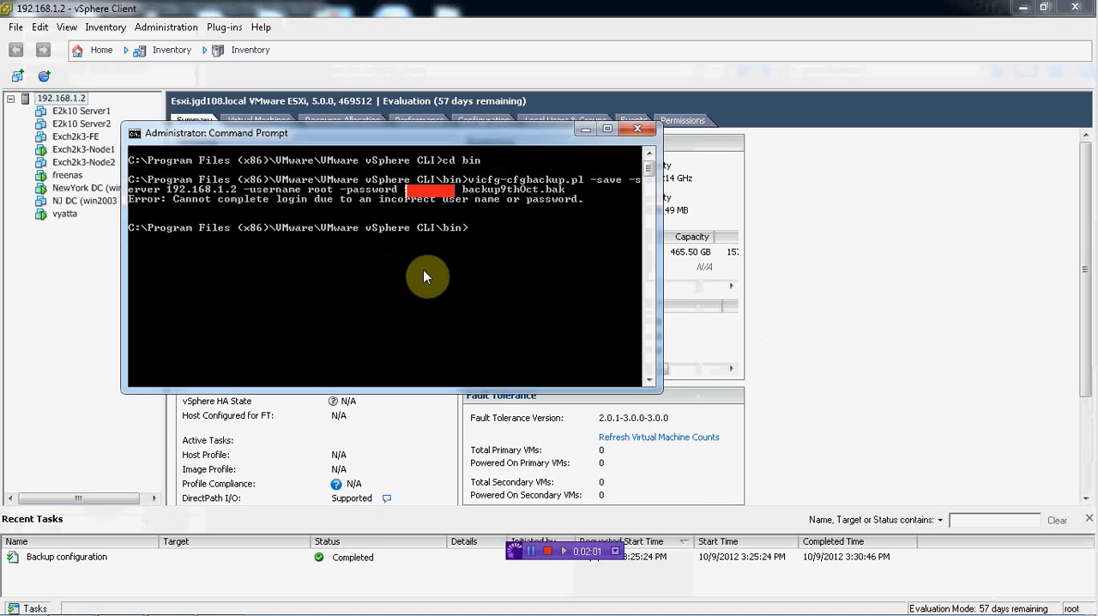
# Step: Recall the backup command, correct the account password in it and rerun the save to backup9thOct.bak
pyautogui.press('Up')
pyautogui.press('Left')
pyautogui.press('Left')
pyautogui.press('Left')
pyautogui.press('Left')
pyautogui.press('Left')
pyautogui.press('Left')
pyautogui.press('Left')
pyautogui.press('Left')
pyautogui.press('Left')
pyautogui.press('Left')
pyautogui.press('Left')
pyautogui.press('Left')
pyautogui.press('Left')
pyautogui.press('Left')
pyautogui.press('Left')
pyautogui.press('Left')
pyautogui.press('Left')
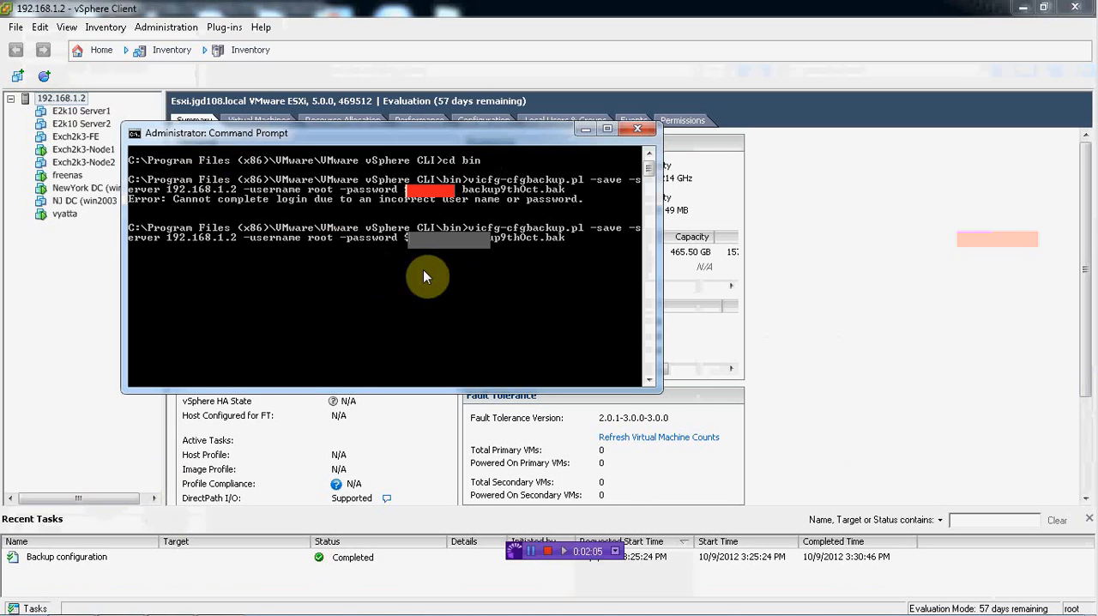
pyautogui.press('Delete')
pyautogui.press('Delete')
pyautogui.press('Delete')
pyautogui.press('Delete')
pyautogui.press('Delete')
pyautogui.press('Delete')
pyautogui.press('Delete')
pyautogui.press('Delete')
pyautogui.write('p9thOct')
pyautogui.write('**')
pyautogui.press('Return')
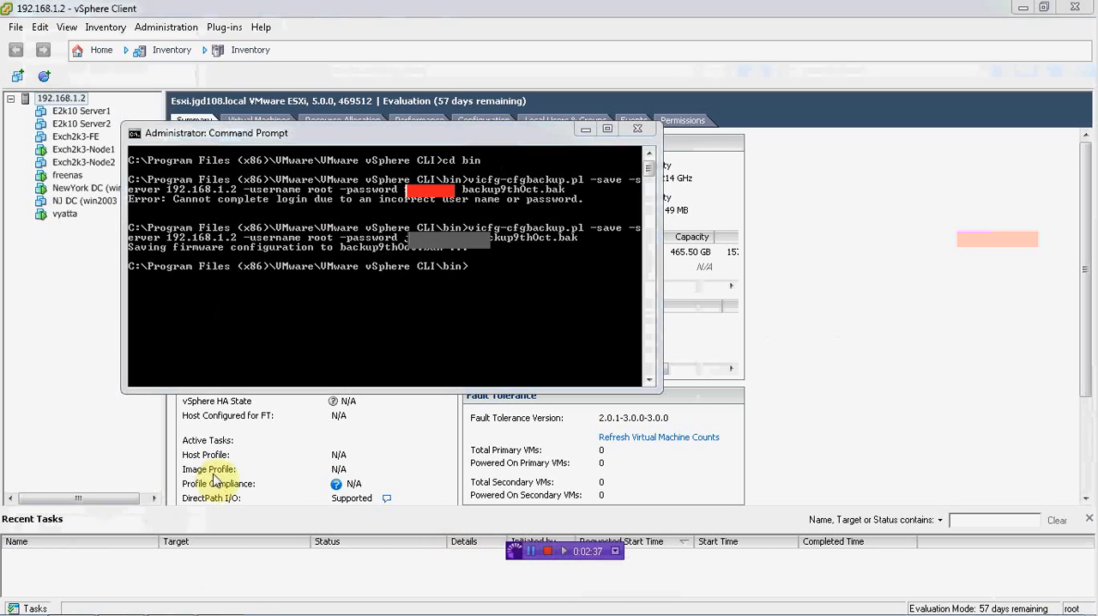
# Step: Open the VMware vSphere CLI bin folder under C:\Program Files (x86), check the backup9thOct.bak file and close the folder
pyautogui.click(16, 605)
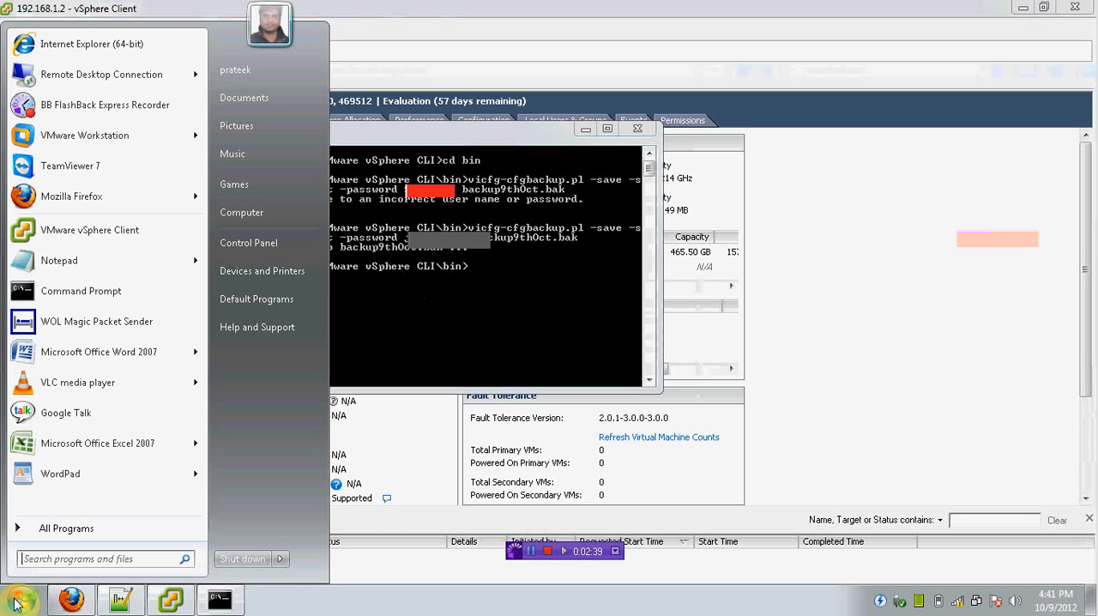
pyautogui.write('c:\\')
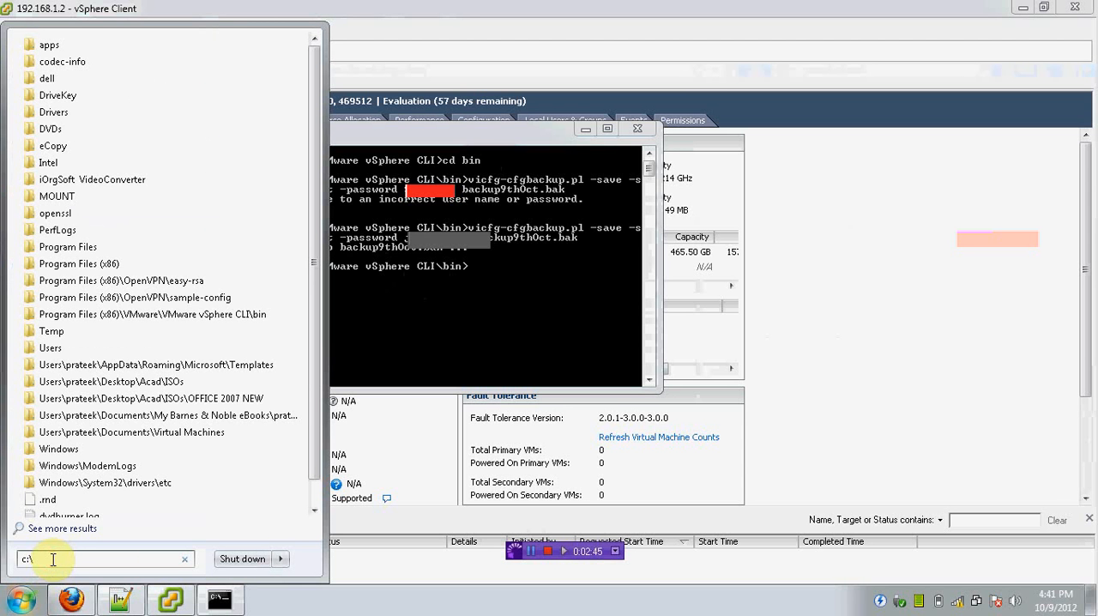
pyautogui.write('p')
pyautogui.press('Down')
pyautogui.press('Down')
pyautogui.press('Down')
pyautogui.press('Down')
pyautogui.press('Down')
pyautogui.press('Down')
pyautogui.press('Down')
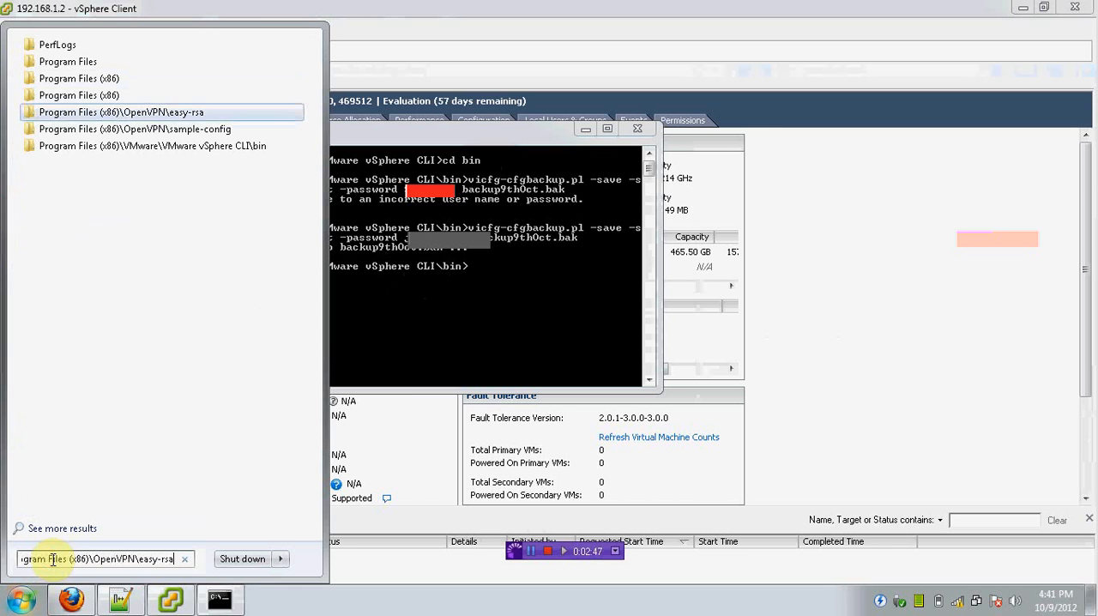
pyautogui.press('Return')
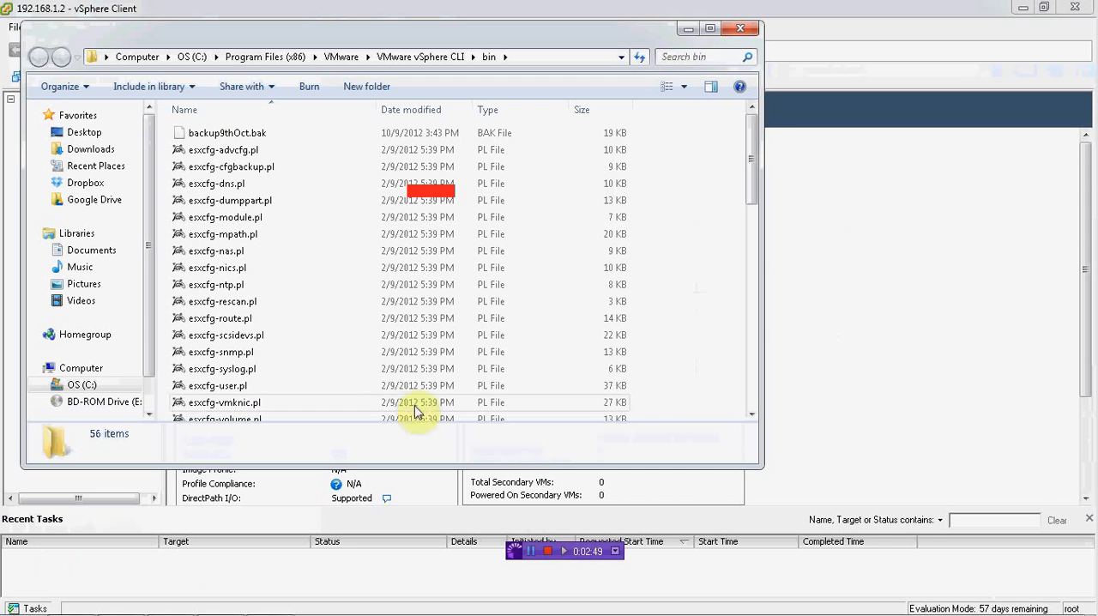
pyautogui.click(236, 134)
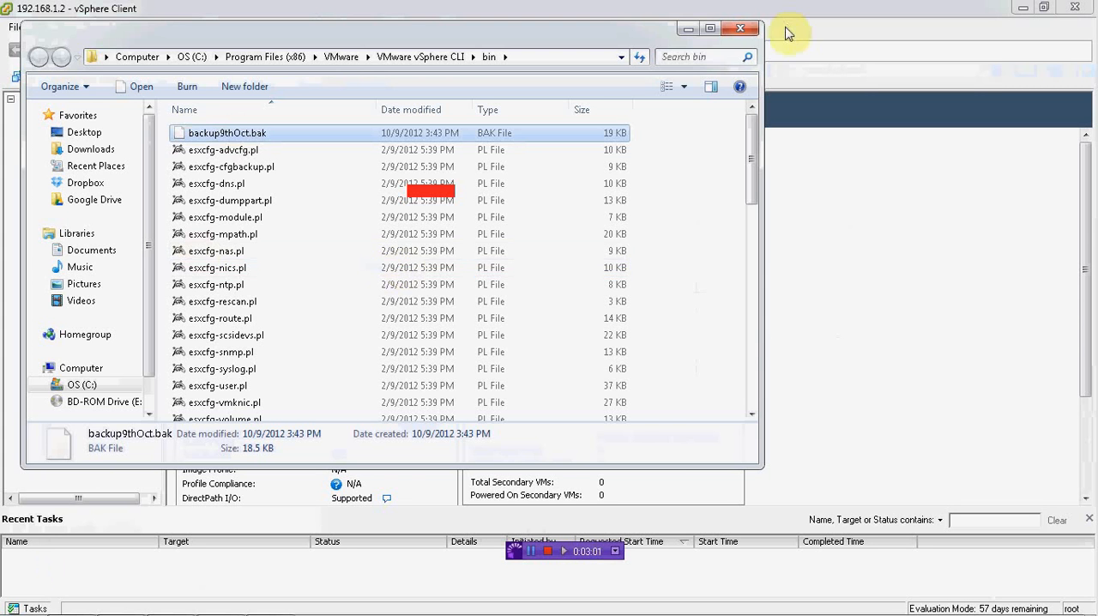
pyautogui.click(752, 30)
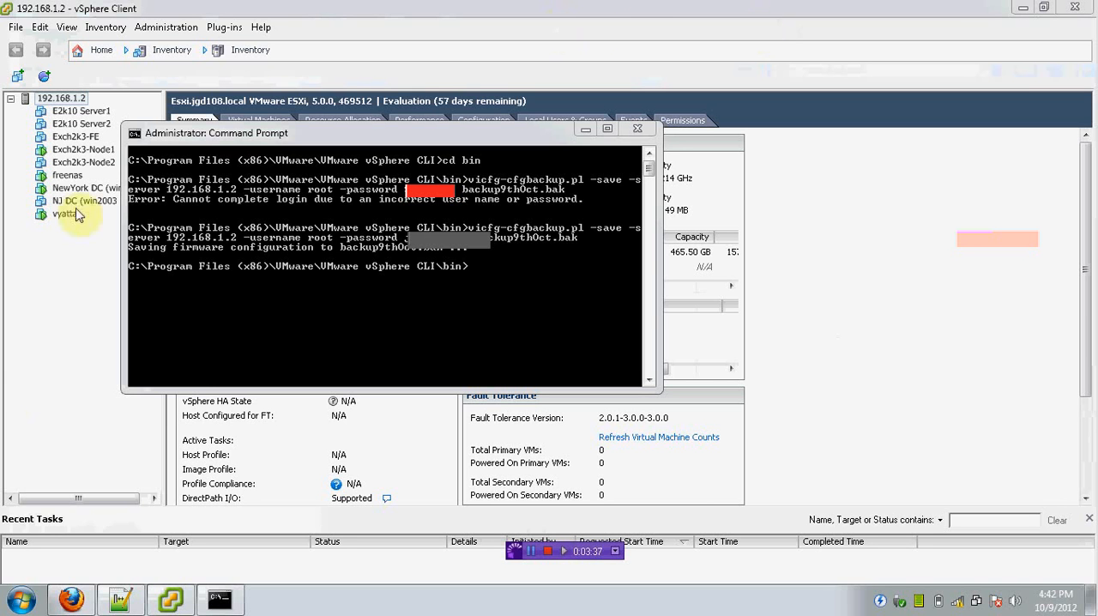
# Step: Check the computer's list of drives and close the window
pyautogui.click(21, 600)
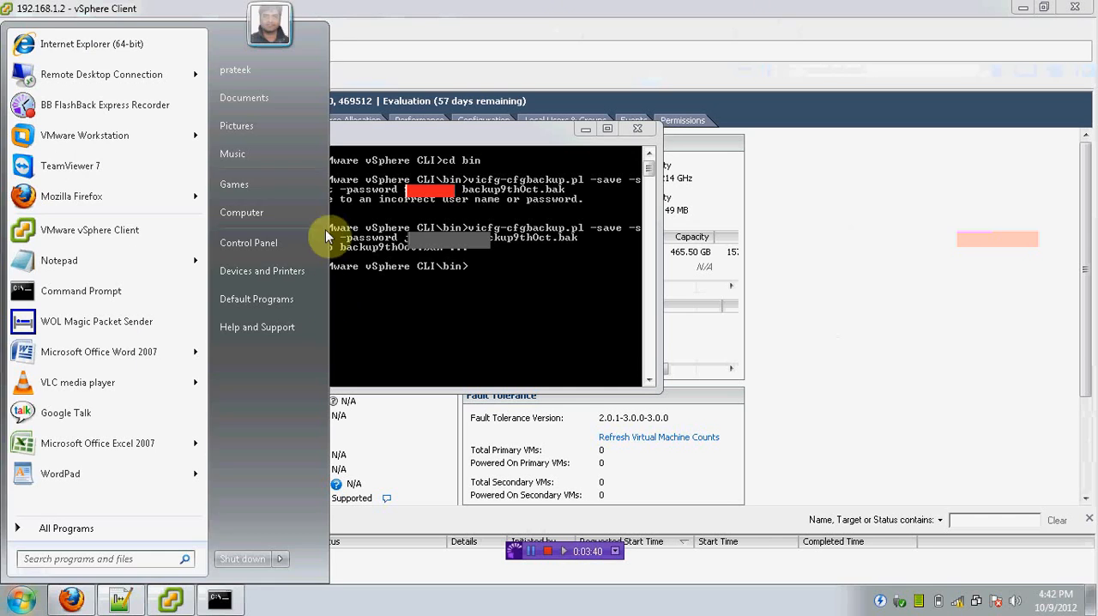
pyautogui.click(263, 209)
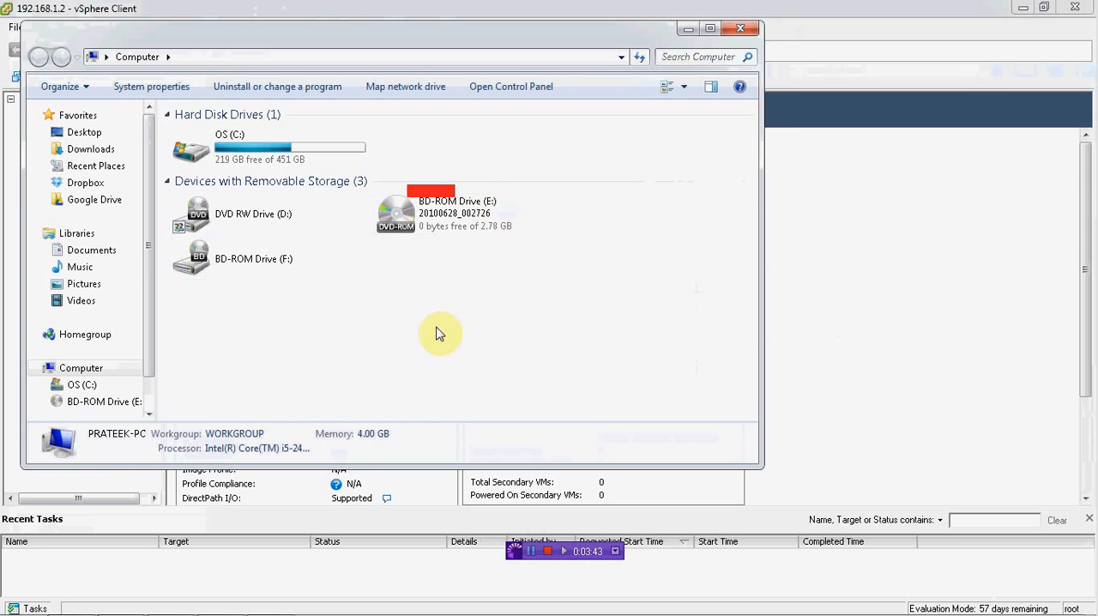
pyautogui.click(742, 30)
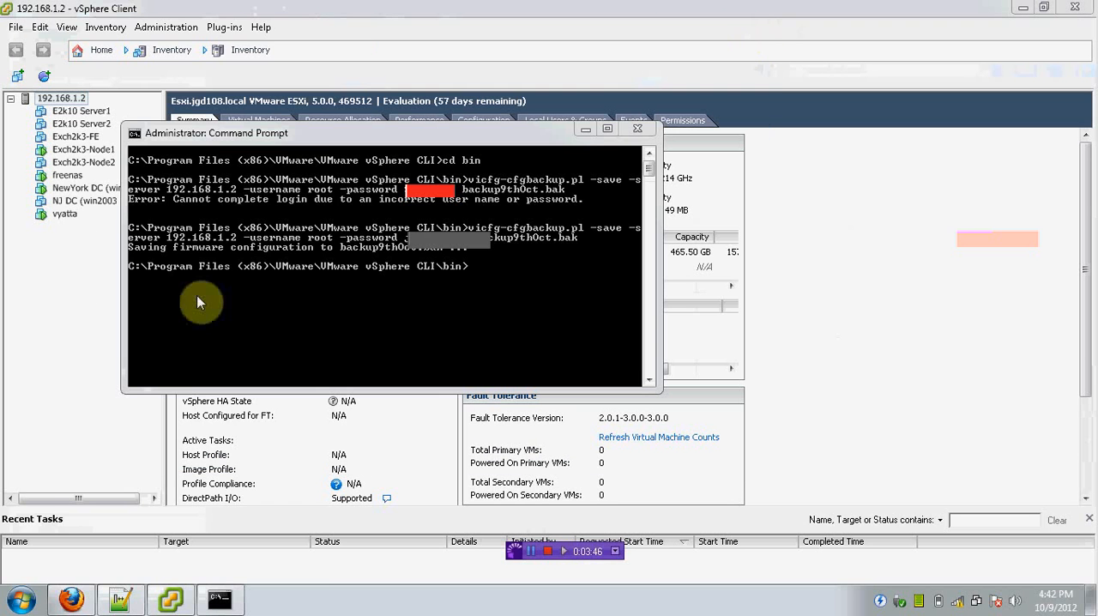
# Step: Search the installed programs for "hp" and launch the HP USB Disk Storage Format Tool
pyautogui.click(21, 601)
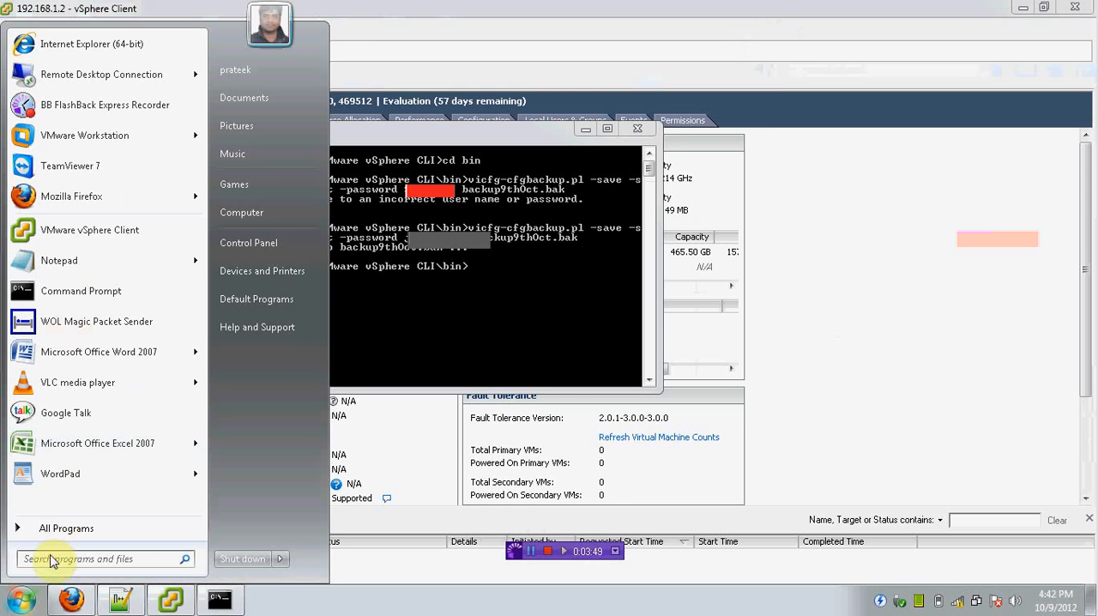
pyautogui.write('hp')
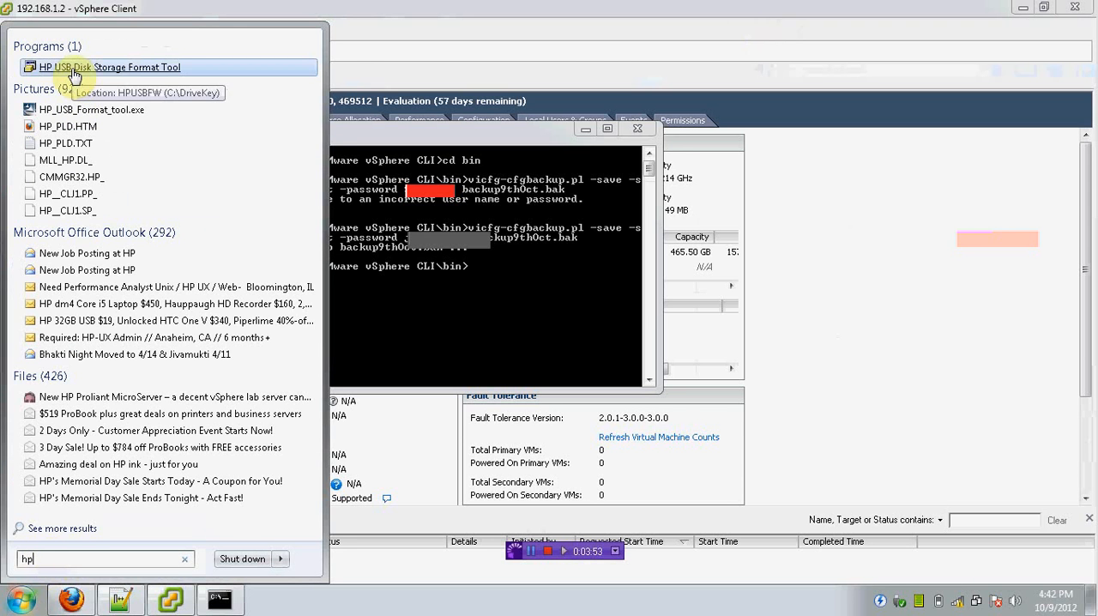
pyautogui.click(75, 68)
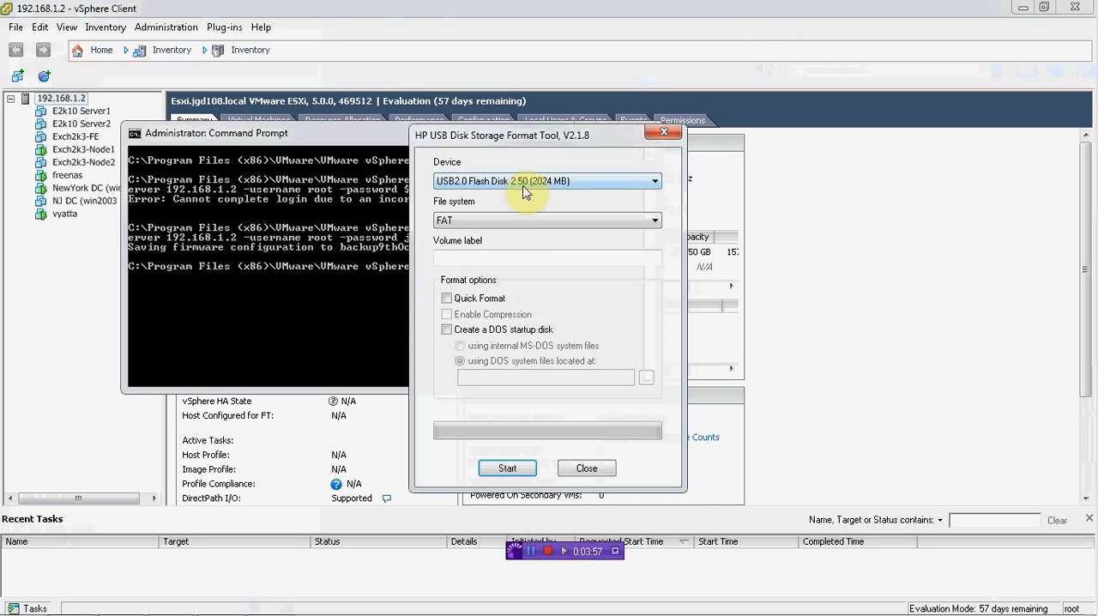
# Step: Quick-format the USB2.0 Flash Disk as FAT with the volume label Esxi, then close the format tool
pyautogui.click(473, 258)
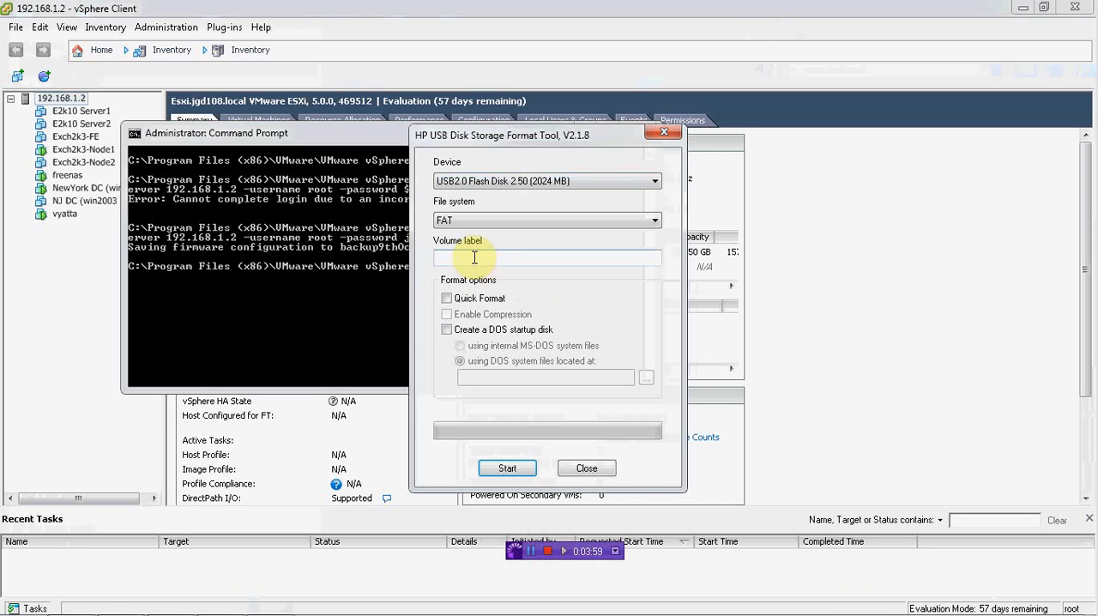
pyautogui.write('Esxi')
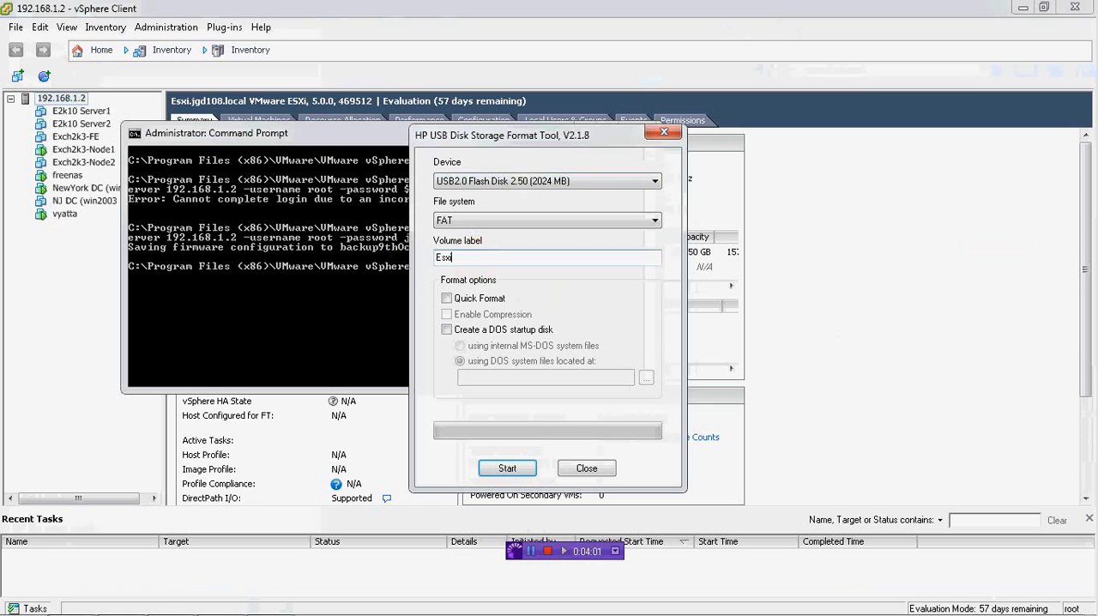
pyautogui.click(446, 298)
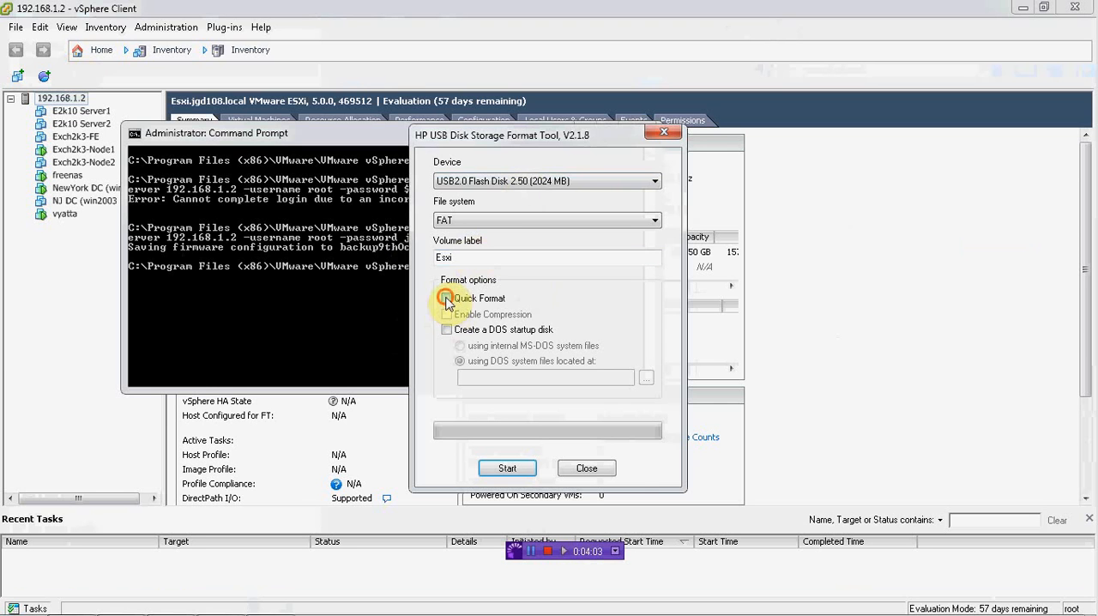
pyautogui.click(508, 468)
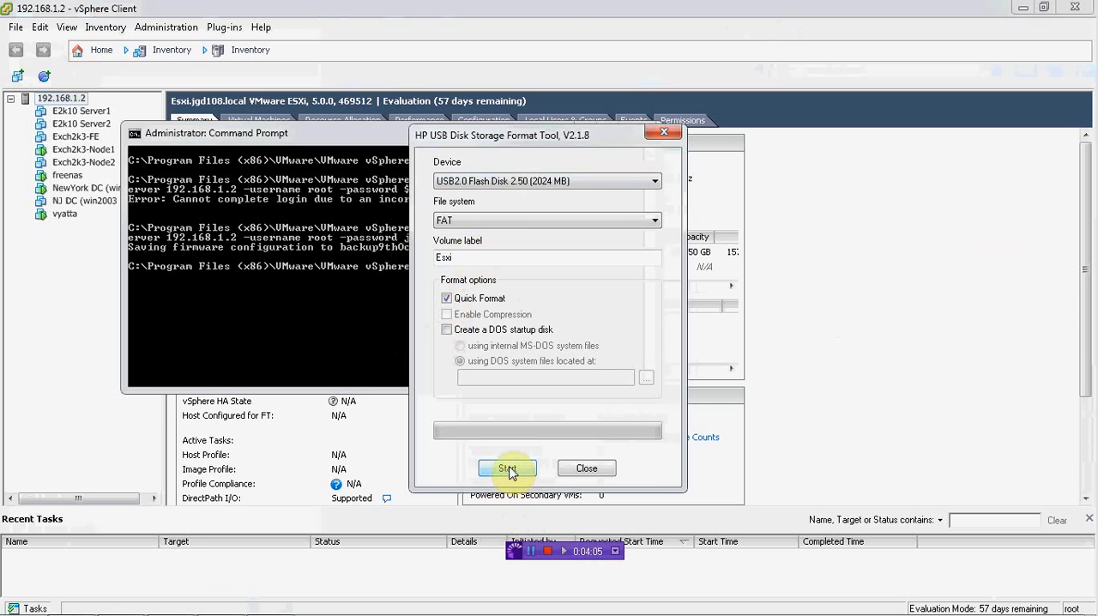
pyautogui.click(617, 377)
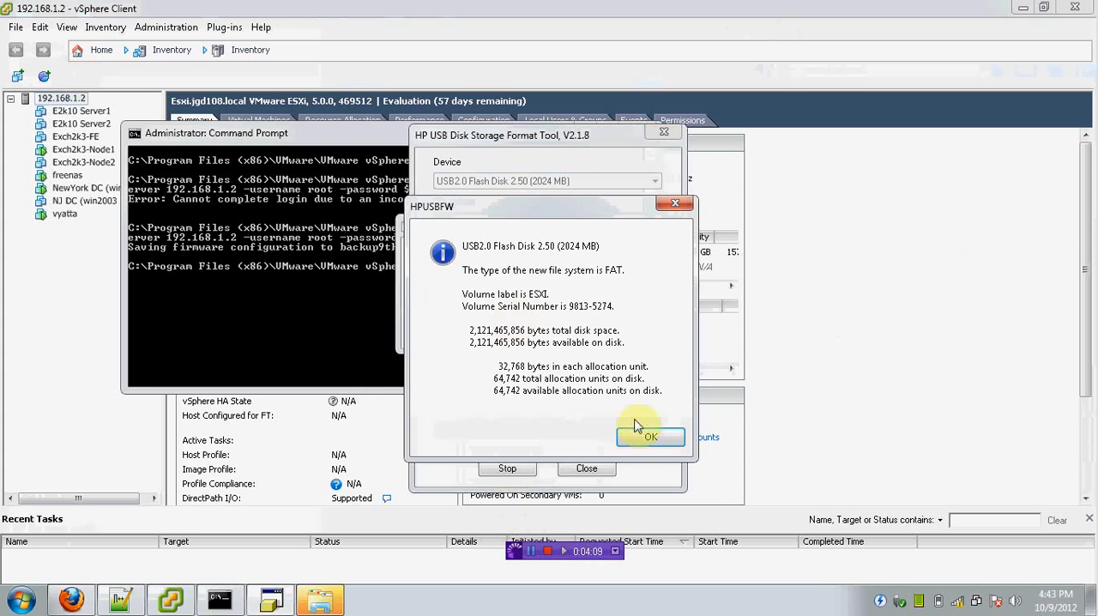
pyautogui.click(651, 437)
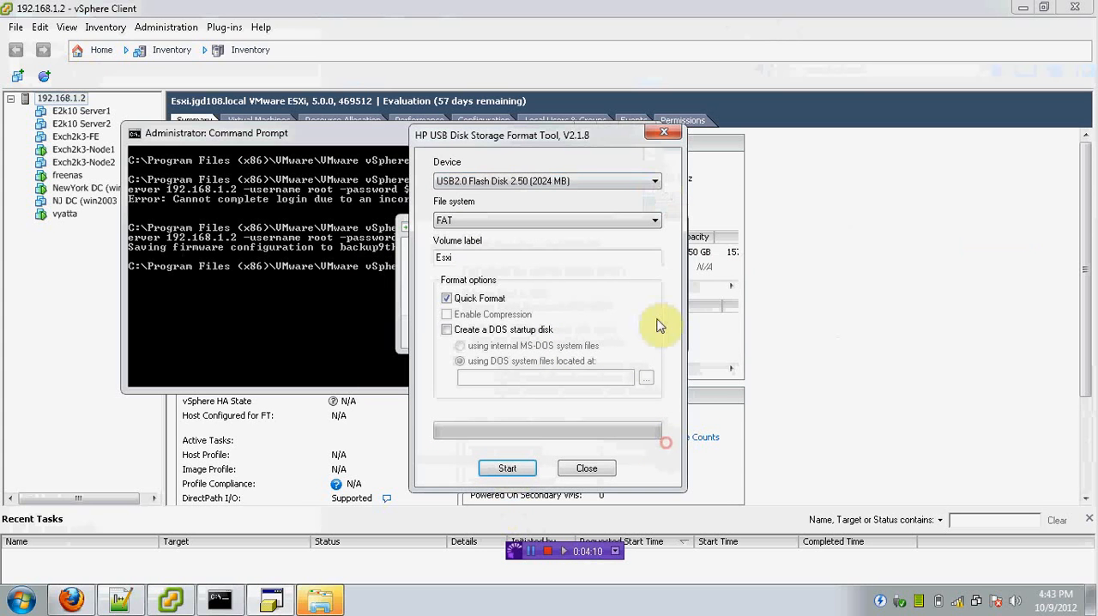
pyautogui.click(666, 134)
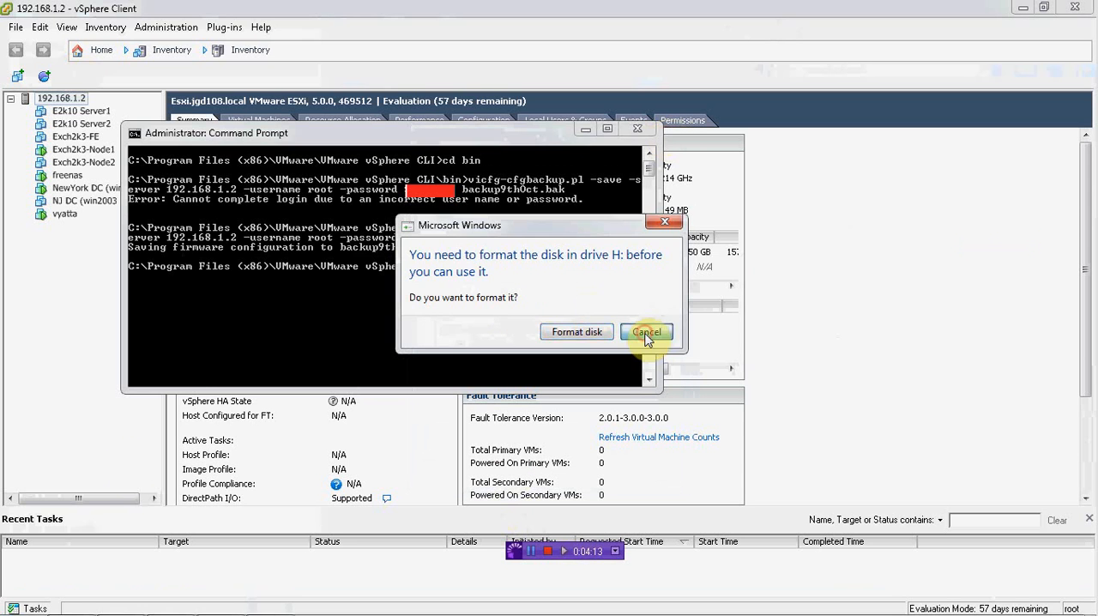
# Step: Decline the Windows format prompt for drive H:, check the contents of the ESXI (H:) drive and return to the computer's drive list
pyautogui.click(645, 397)
pyautogui.click(21, 599)
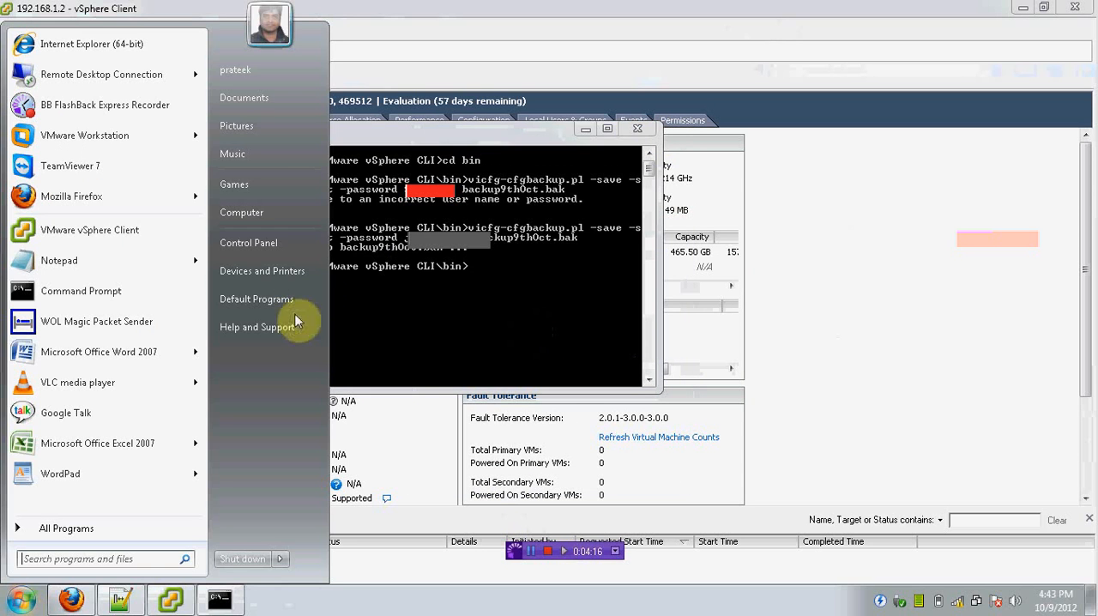
pyautogui.click(279, 214)
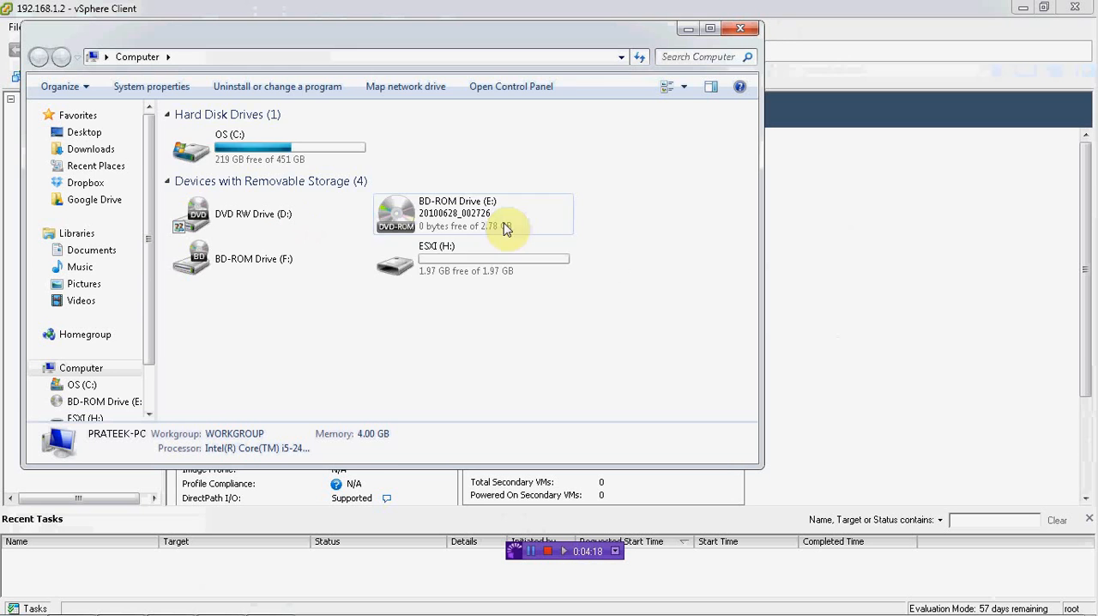
pyautogui.doubleClick(477, 262)
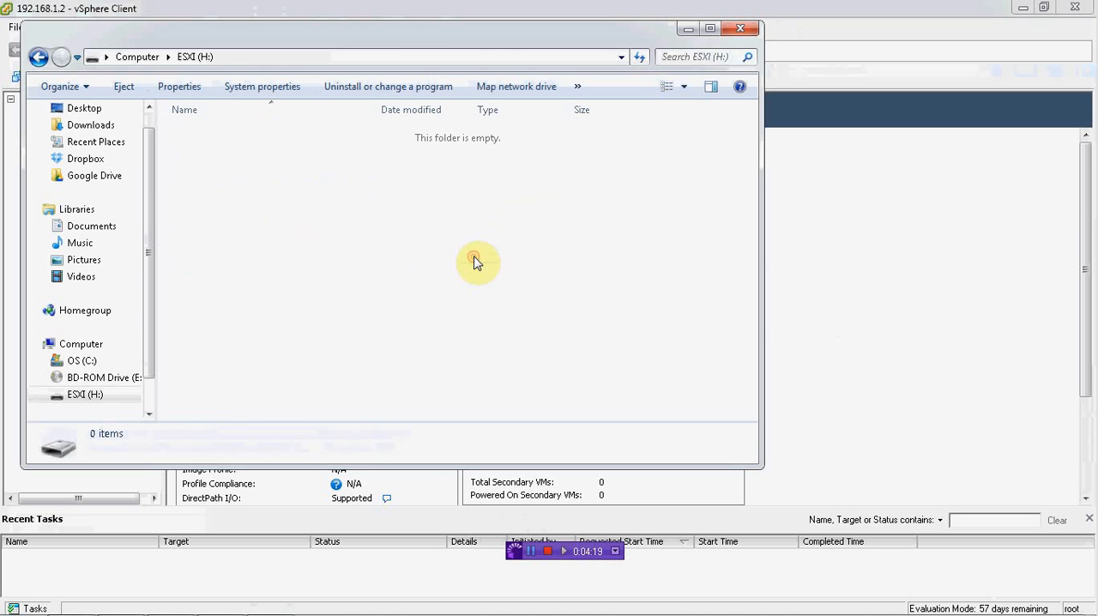
pyautogui.click(37, 58)
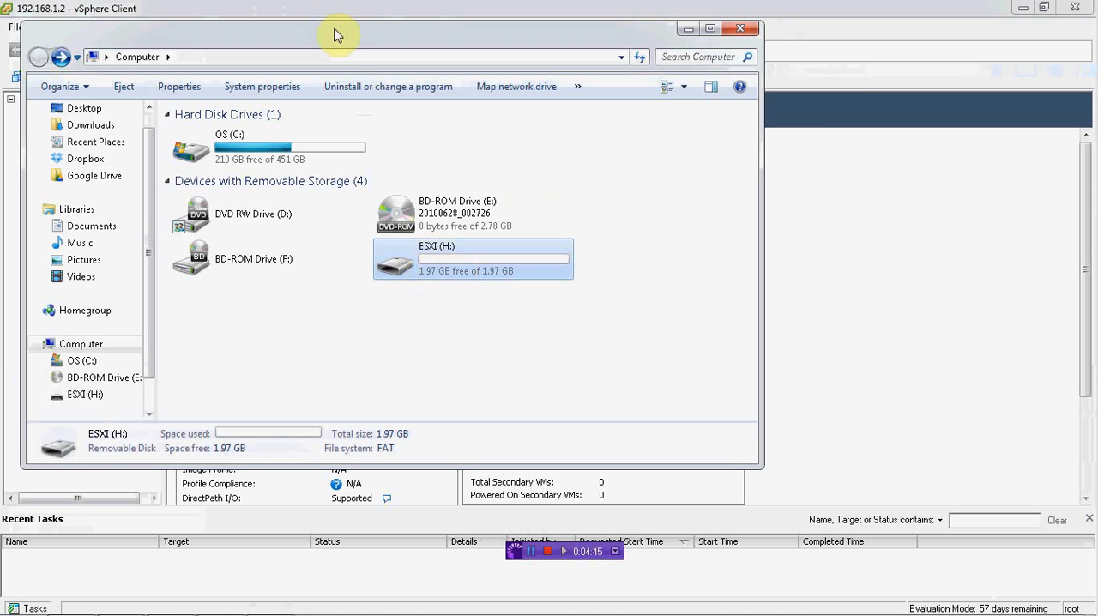
pyautogui.moveTo(351, 42); pyautogui.dragTo(424, 98)
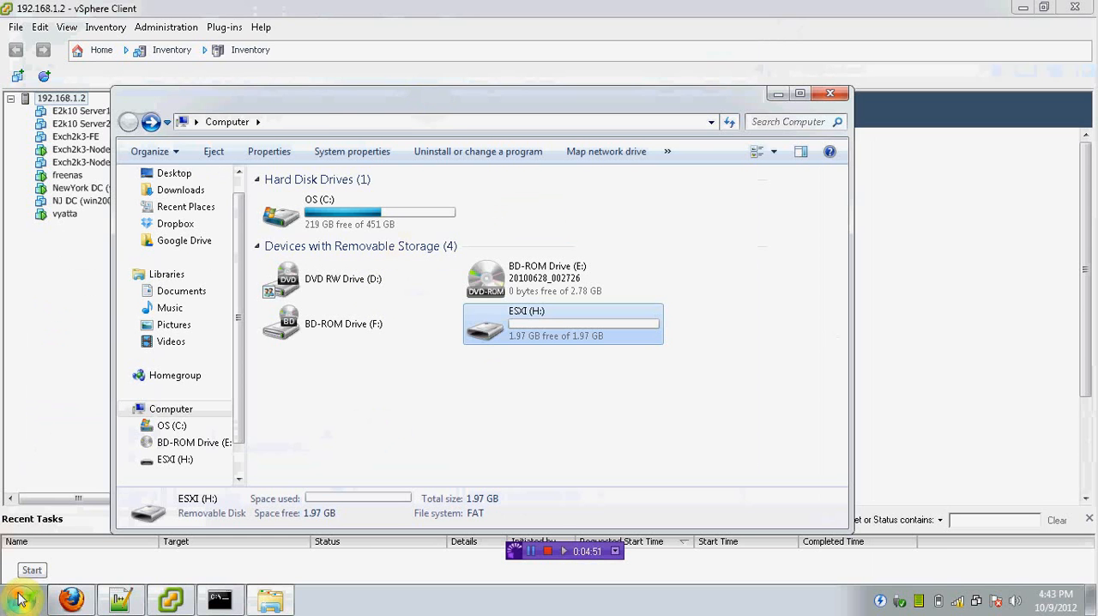
# Step: Search the computer for "une" and launch unetbootin-windows-563.exe
pyautogui.click(21, 599)
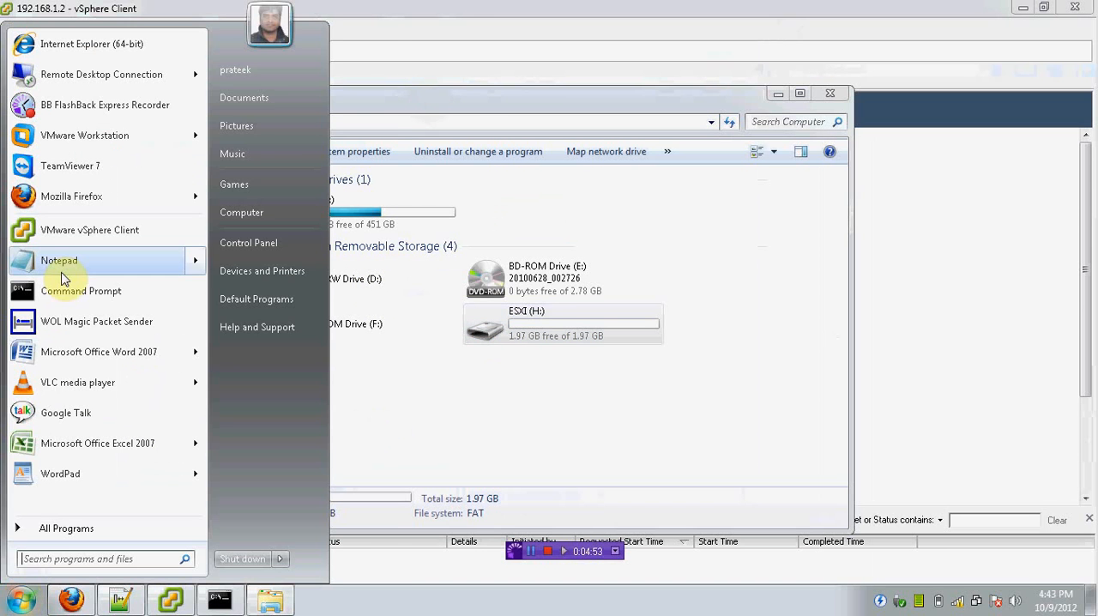
pyautogui.click(39, 558)
pyautogui.write('uni')
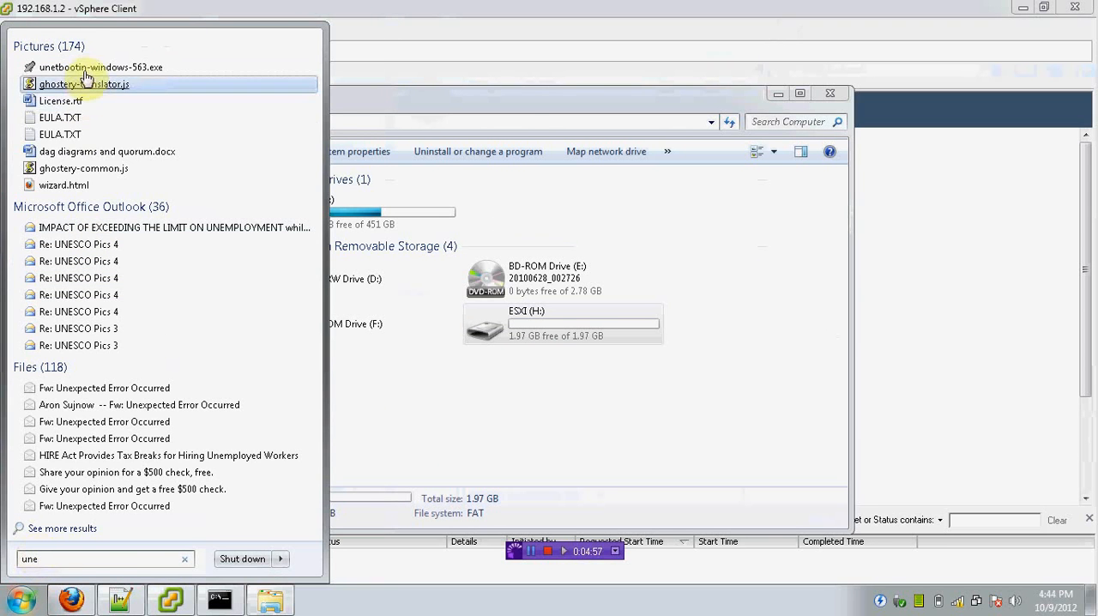
pyautogui.click(87, 73)
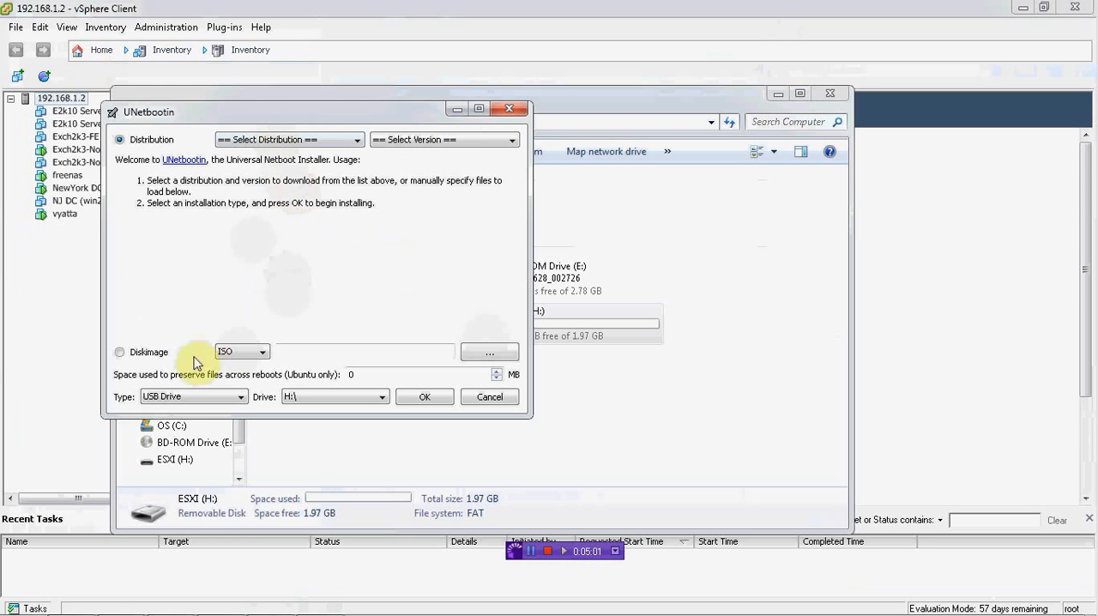
# Step: Load VMware-VMvisor-Installer-5.0.0-469512.x86_64.iso from the ISOs folder as the UNetbootin disk image
pyautogui.click(485, 356)
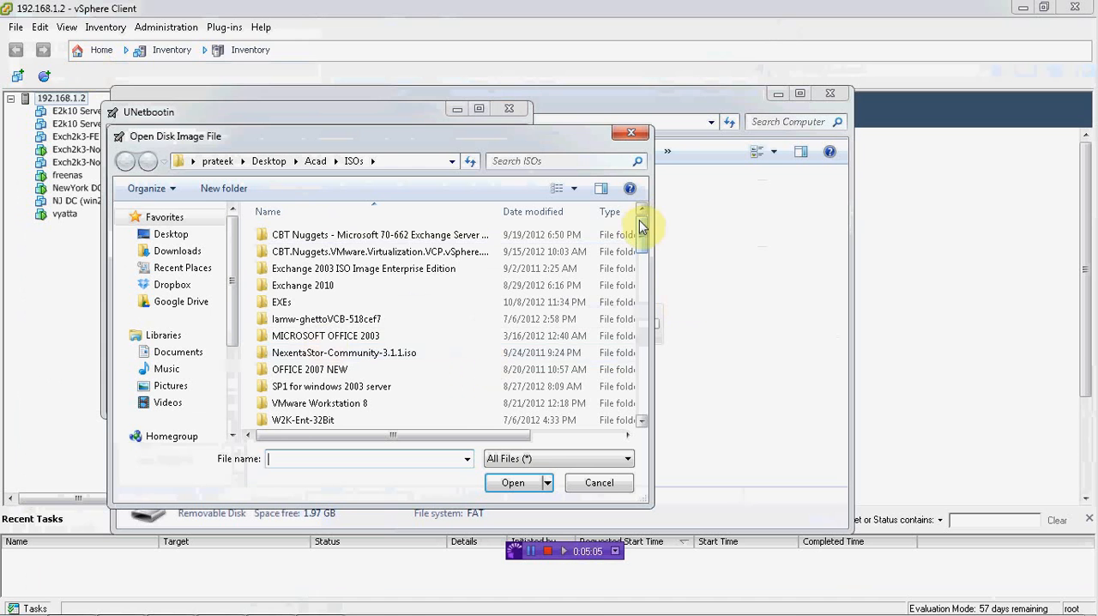
pyautogui.moveTo(641, 225); pyautogui.dragTo(647, 330)
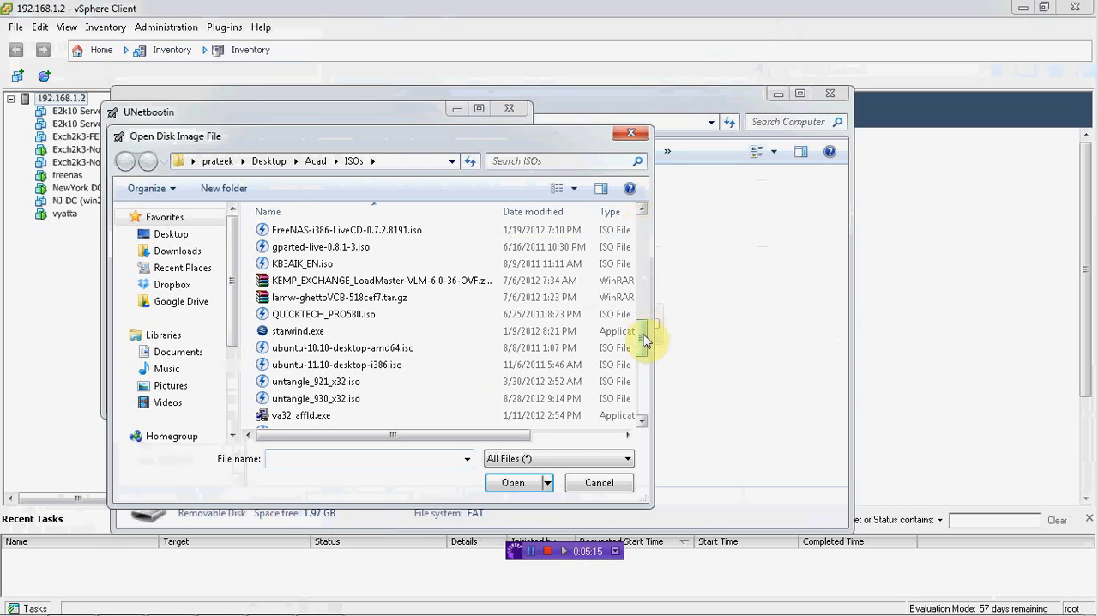
pyautogui.moveTo(645, 340); pyautogui.dragTo(646, 363)
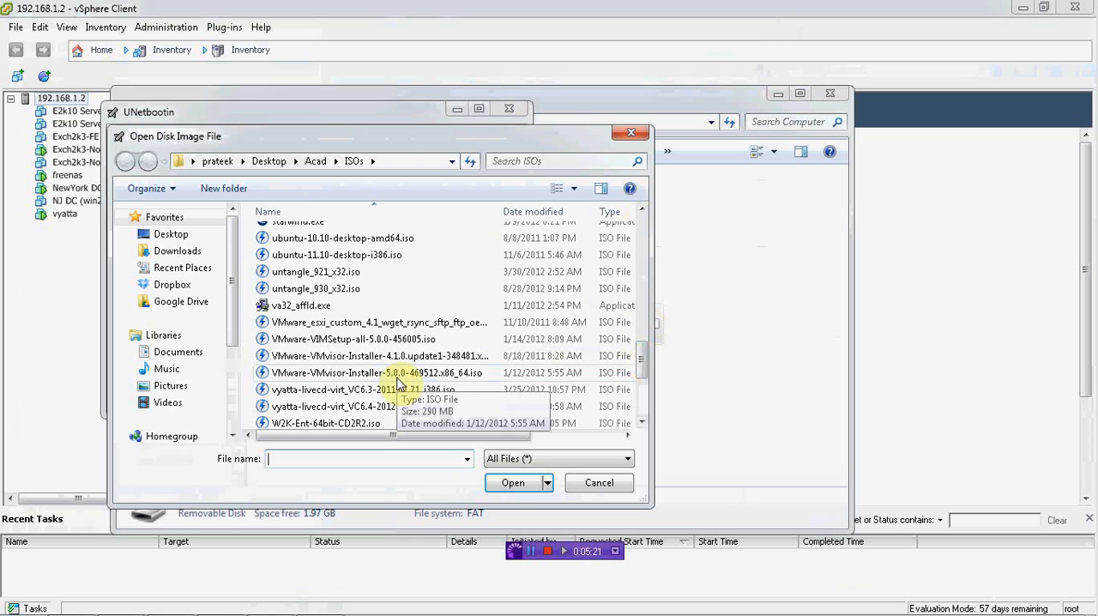
pyautogui.click(396, 378)
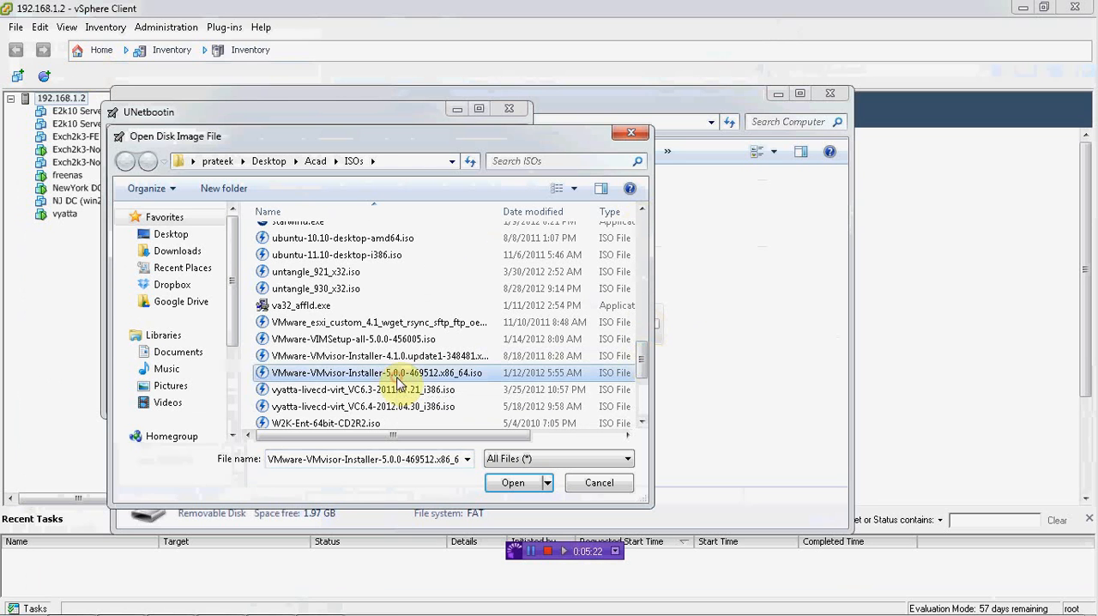
pyautogui.click(513, 484)
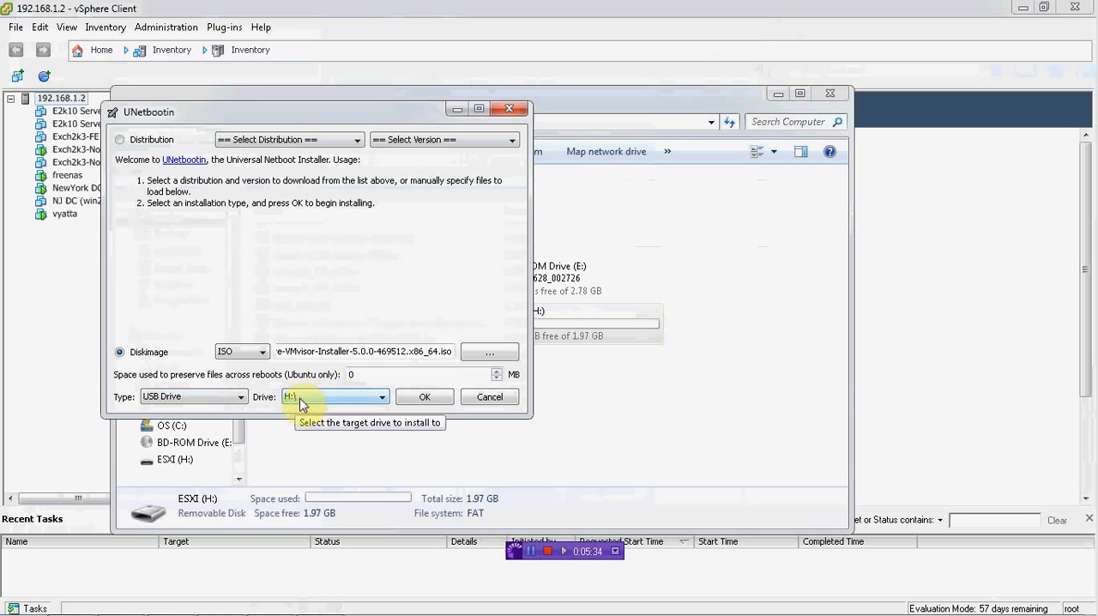
# Step: Write the ISO to USB drive H:\, overwriting all existing files, and exit UNetbootin without rebooting
pyautogui.click(428, 397)
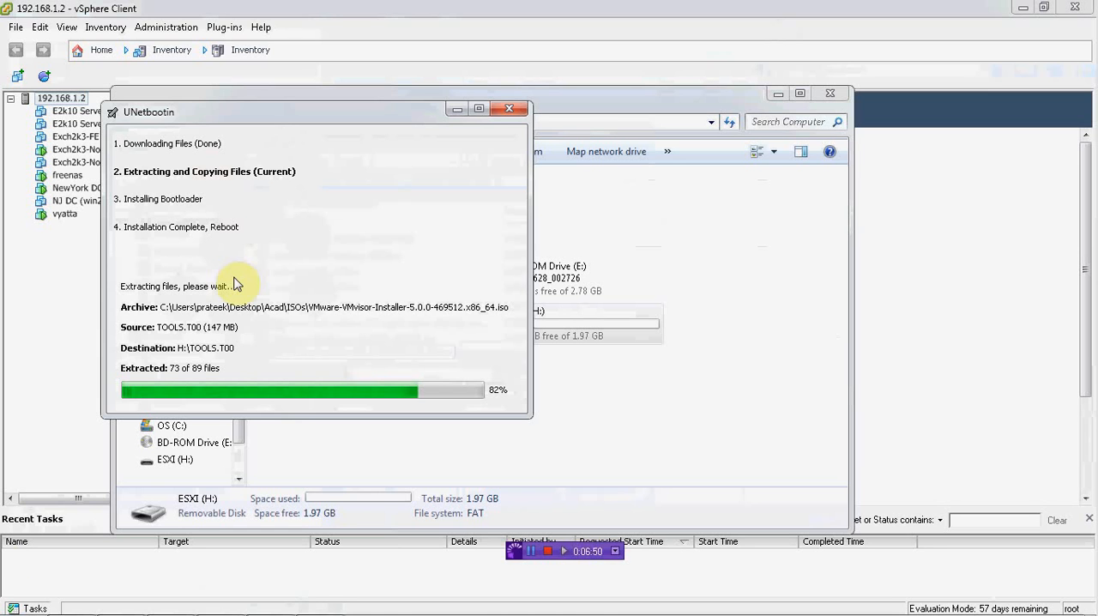
pyautogui.moveTo(13, 605)
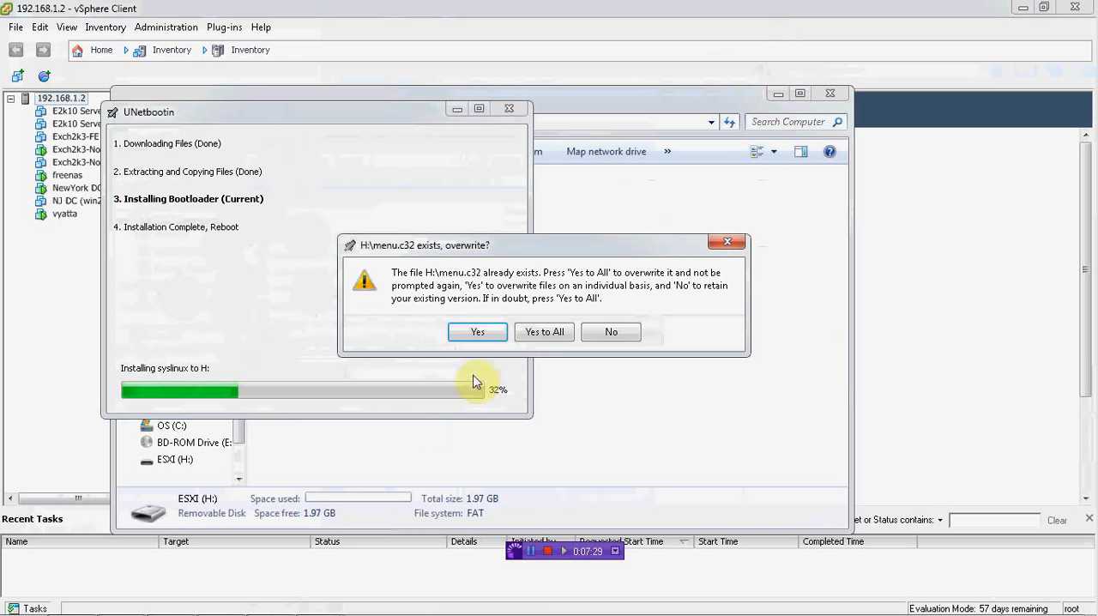
pyautogui.click(540, 334)
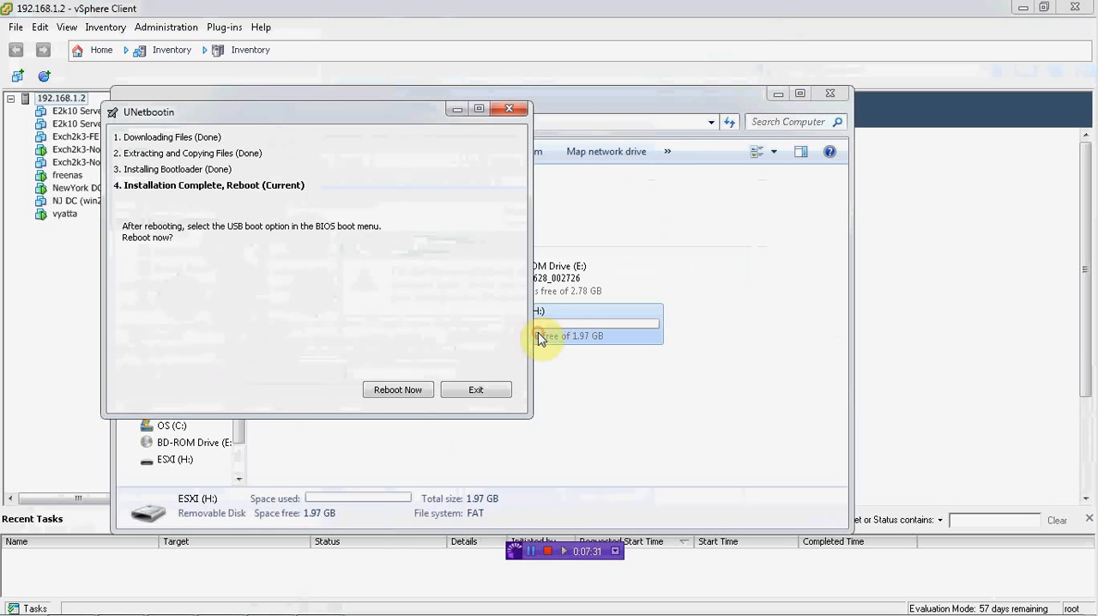
pyautogui.click(468, 392)
# Step: Refresh the computer's drive list and eject the ESXI (H:) drive
pyautogui.rightClick(500, 395)
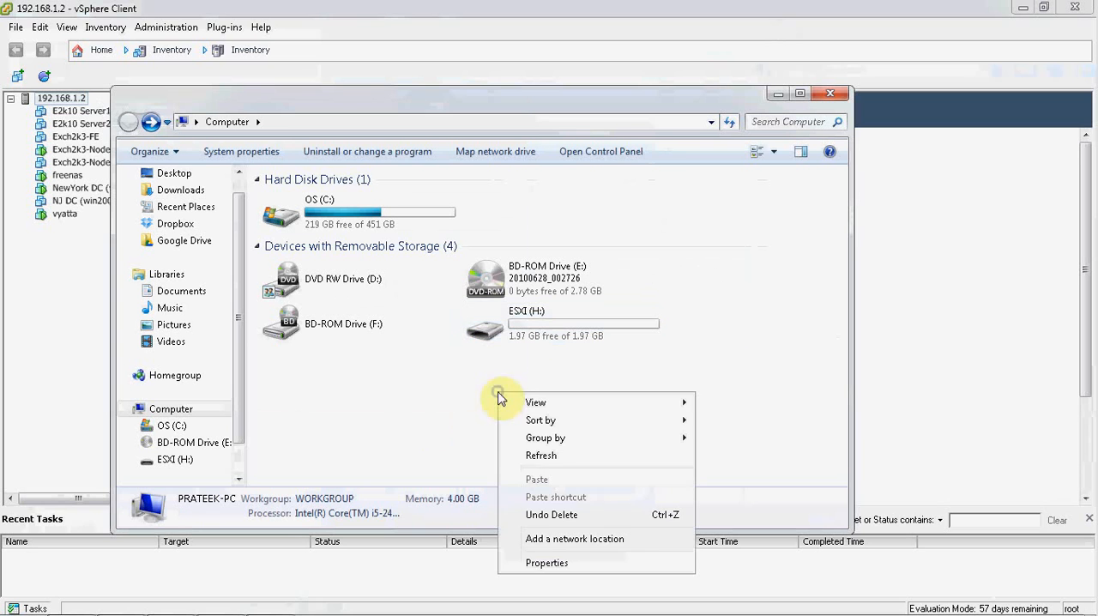
pyautogui.click(525, 458)
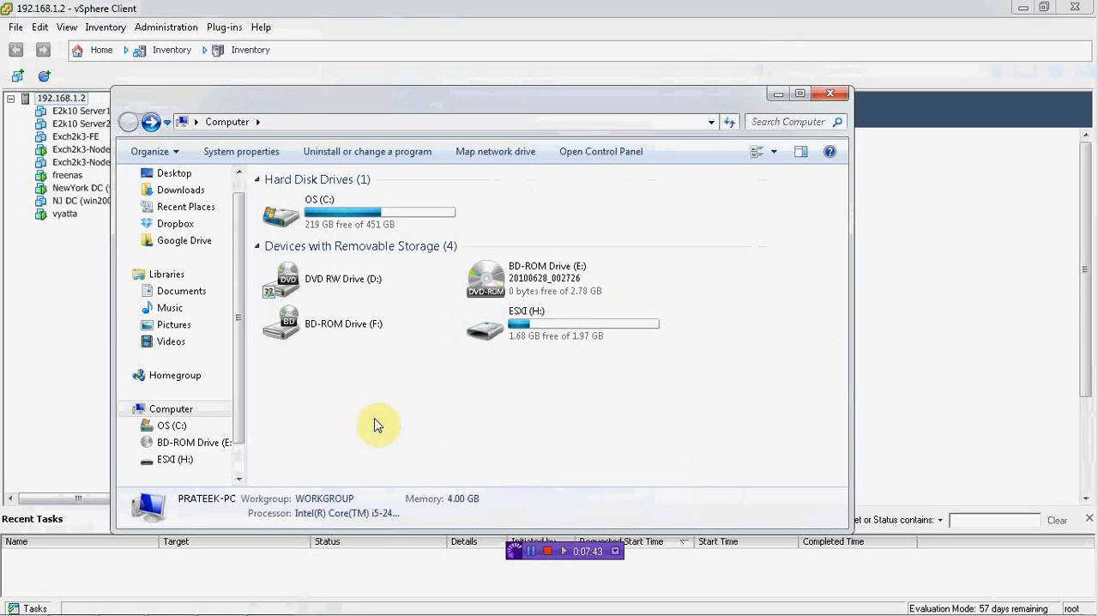
pyautogui.rightClick(546, 330)
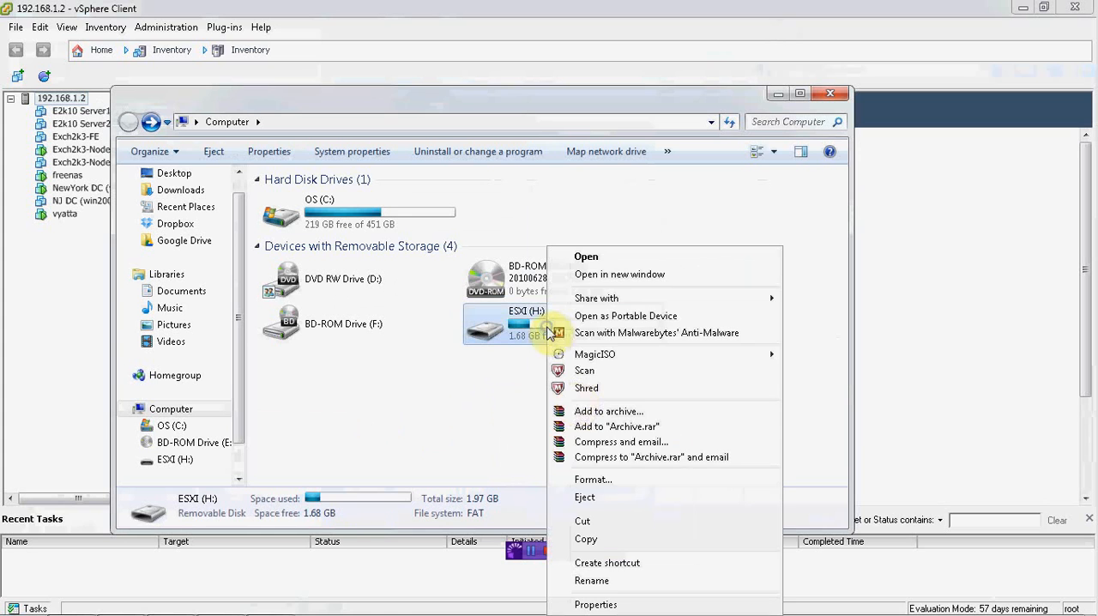
pyautogui.click(585, 497)
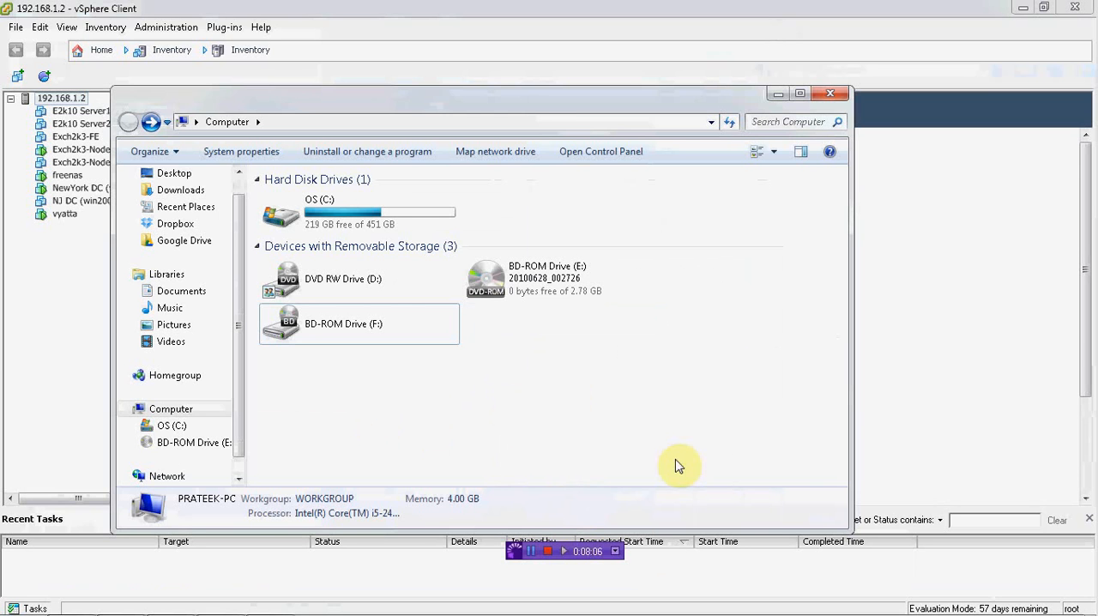
pyautogui.click(538, 552)
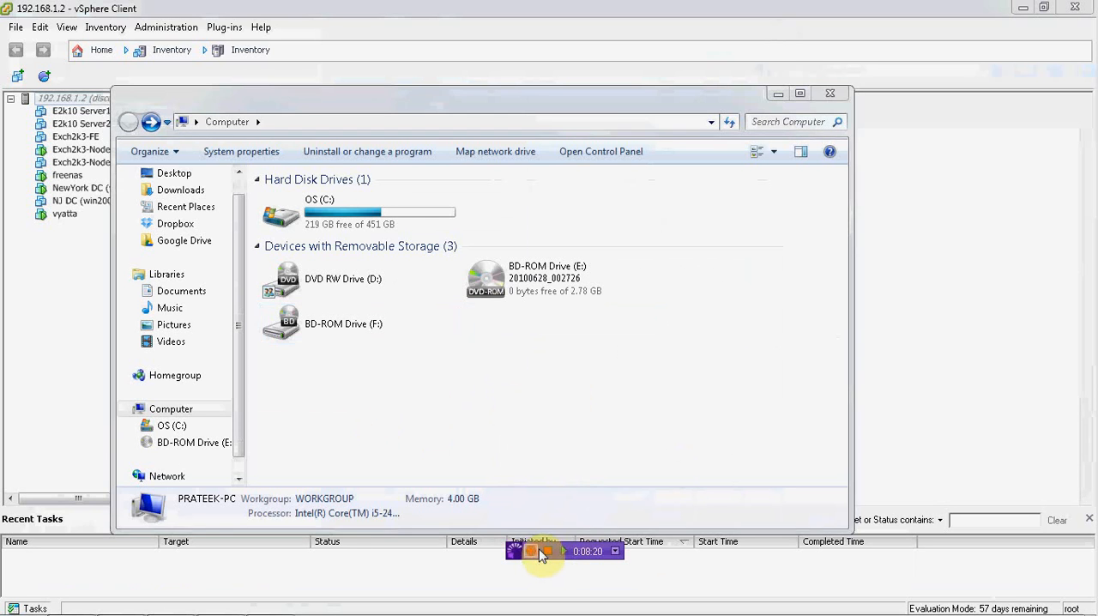
# Step: Switch to the vSphere Client, leave the disconnected session and set the login IP address to 192.168.1.140
pyautogui.moveTo(187, 611)
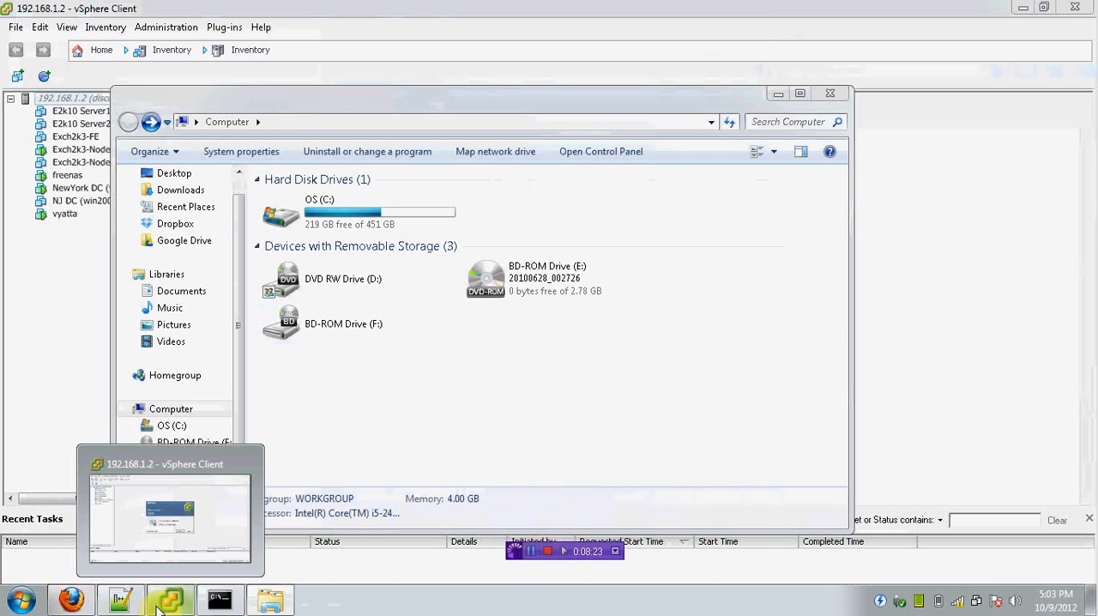
pyautogui.click(160, 543)
pyautogui.click(613, 405)
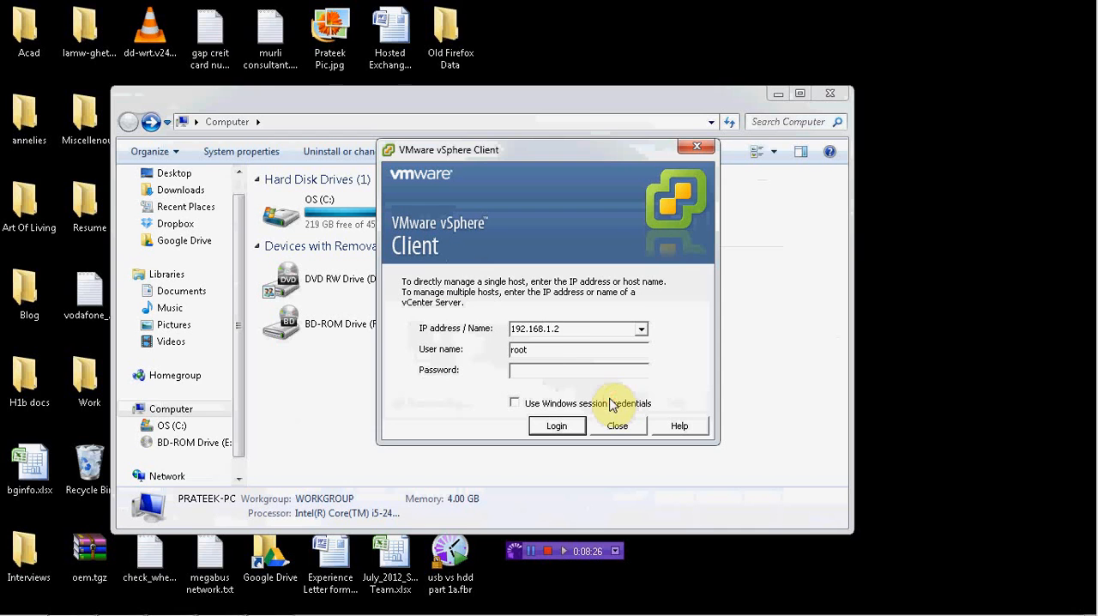
pyautogui.doubleClick(571, 334)
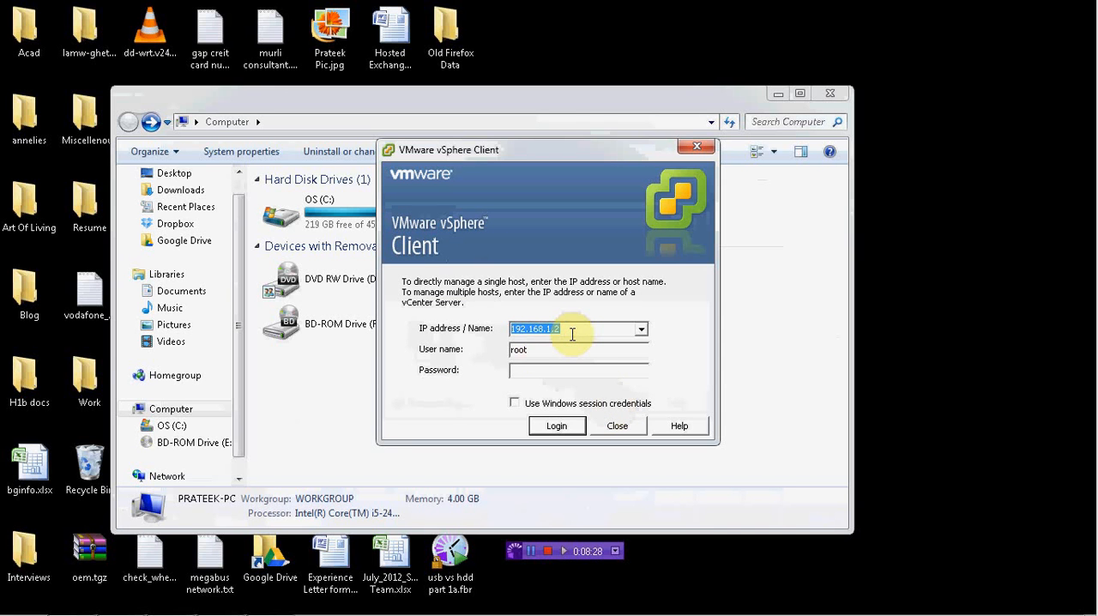
pyautogui.click(571, 334)
pyautogui.press('BackSpace')
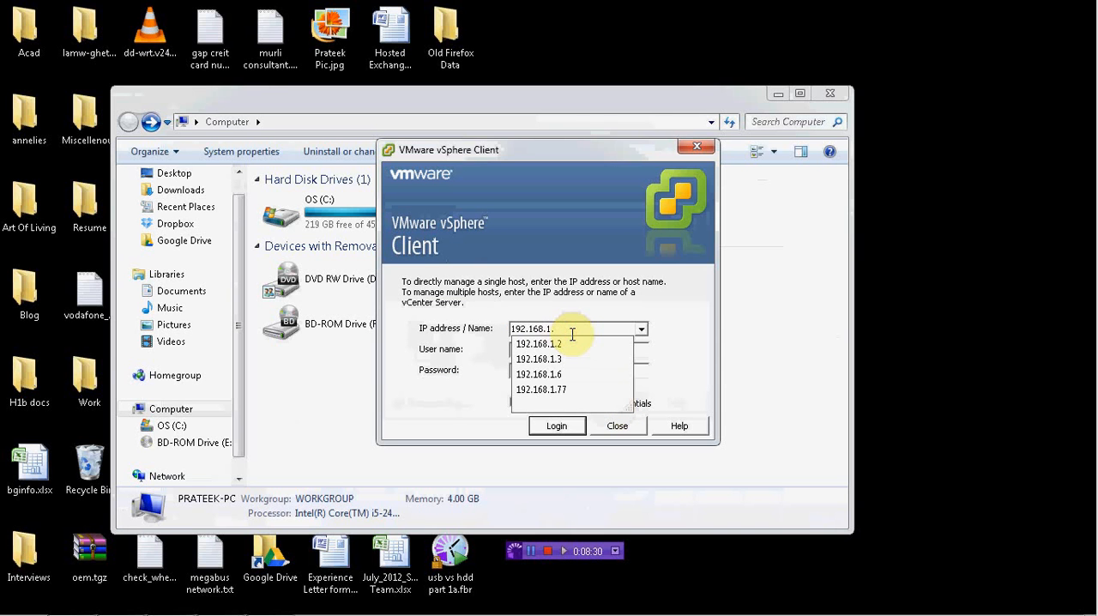
pyautogui.write('140')
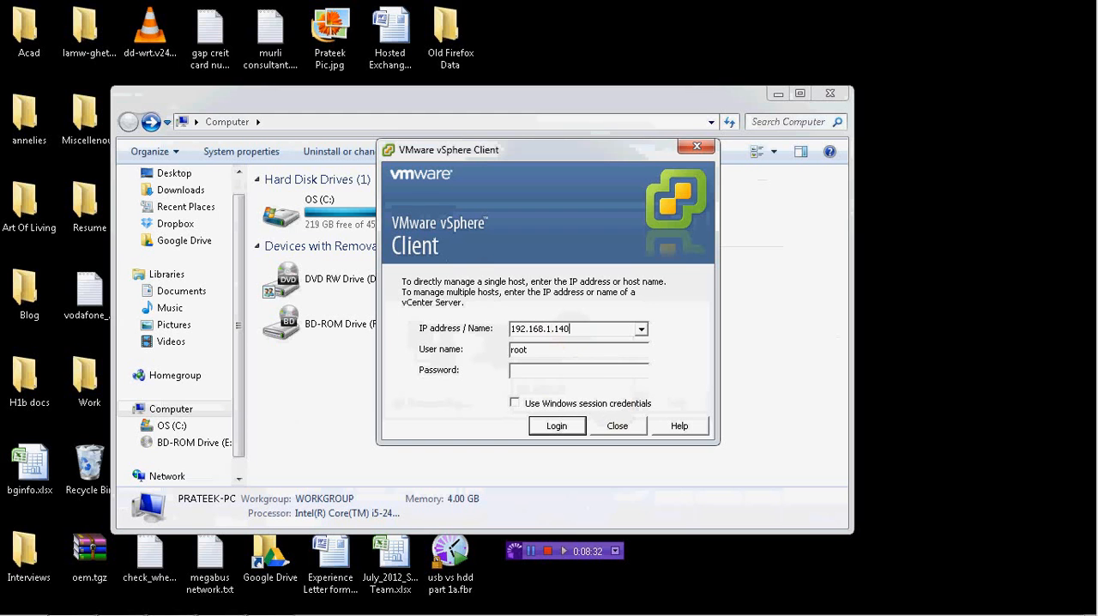
# Step: Log in as root with the account password, check the host's summary and close the vSphere Client
pyautogui.click(552, 370)
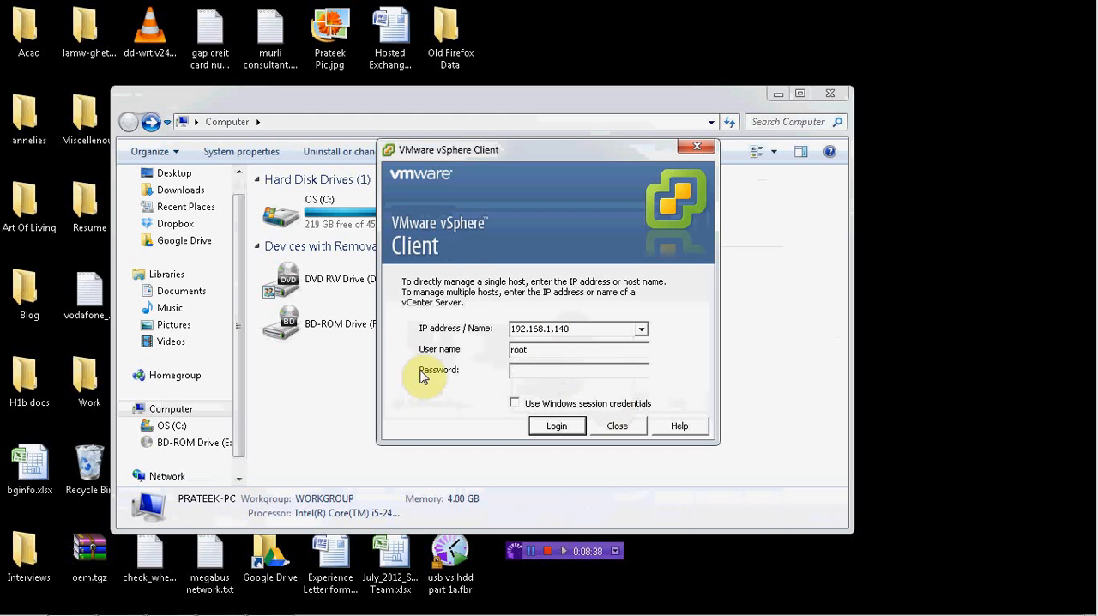
pyautogui.write('*********')
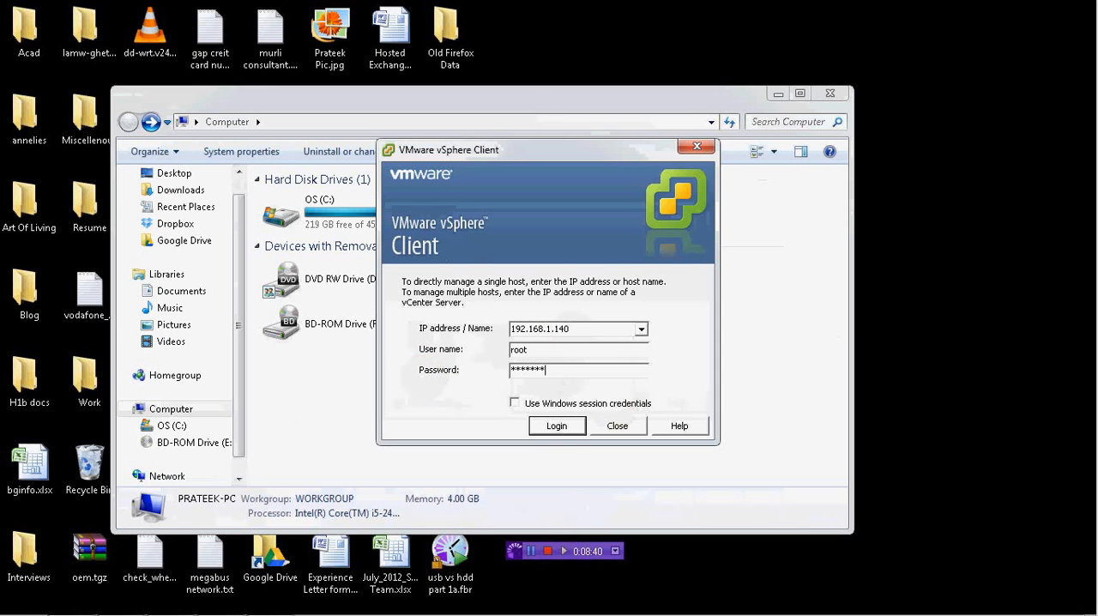
pyautogui.click(557, 426)
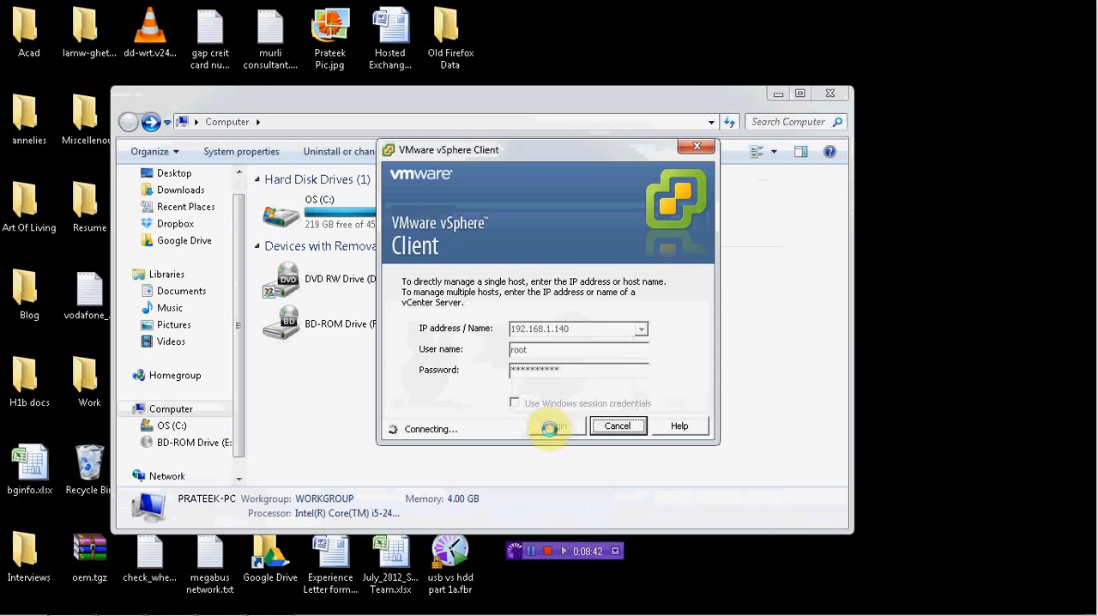
pyautogui.click(617, 375)
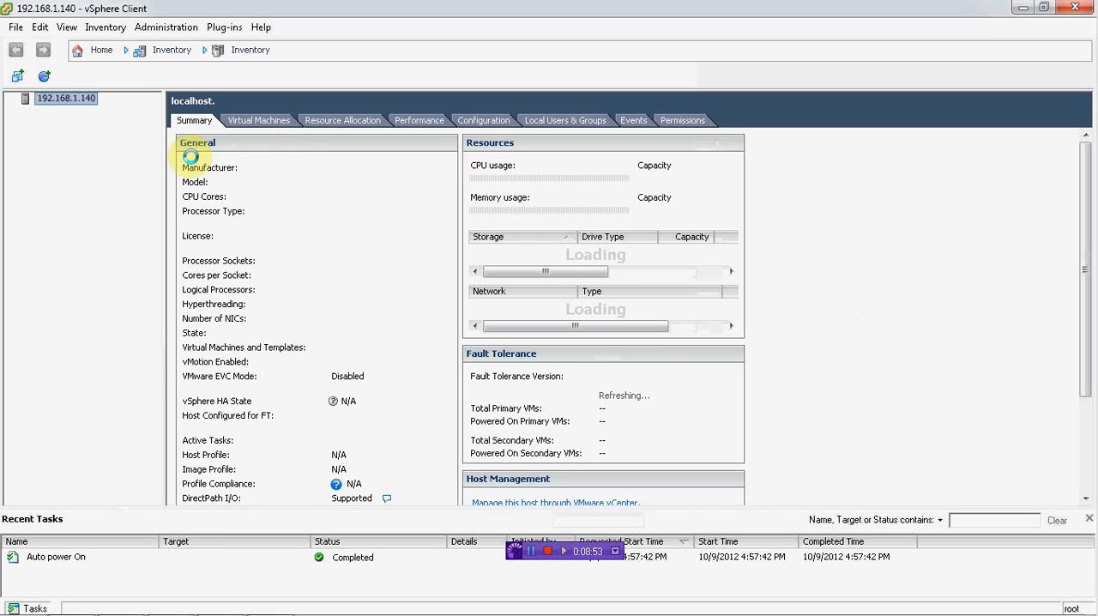
pyautogui.click(652, 388)
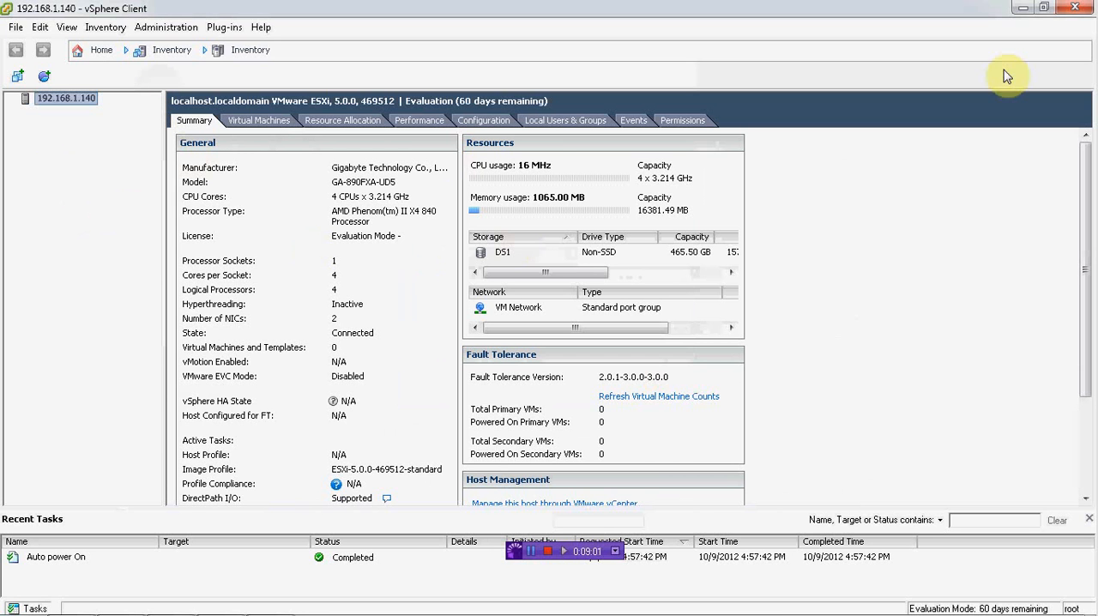
pyautogui.click(1090, 9)
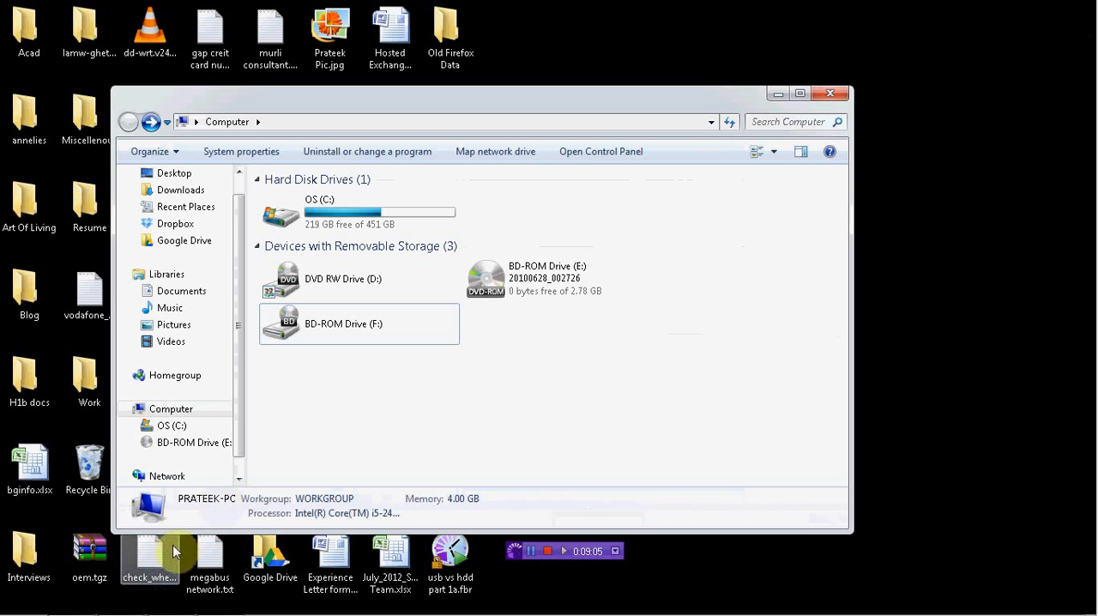
# Step: Switch to the Command Prompt and try to restore backup9thOct.bak to server 192.168.1.2 by rerunning the vicfg-cfgbackup.pl command with -load instead of -save
pyautogui.click(169, 601)
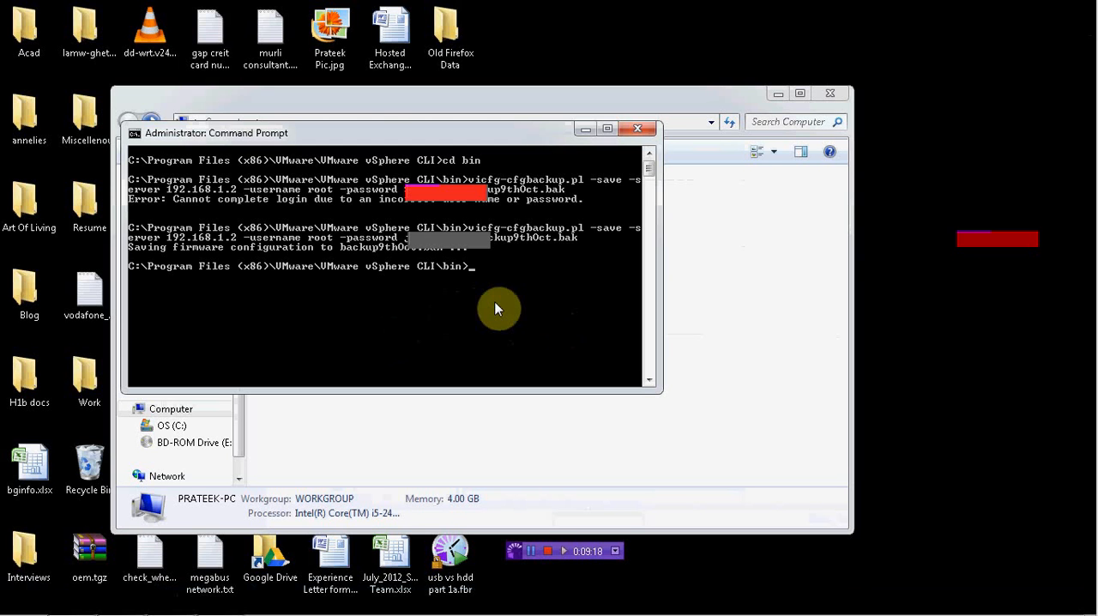
pyautogui.write('vi')
pyautogui.press('BackSpace')
pyautogui.press('BackSpace')
pyautogui.press('Up')
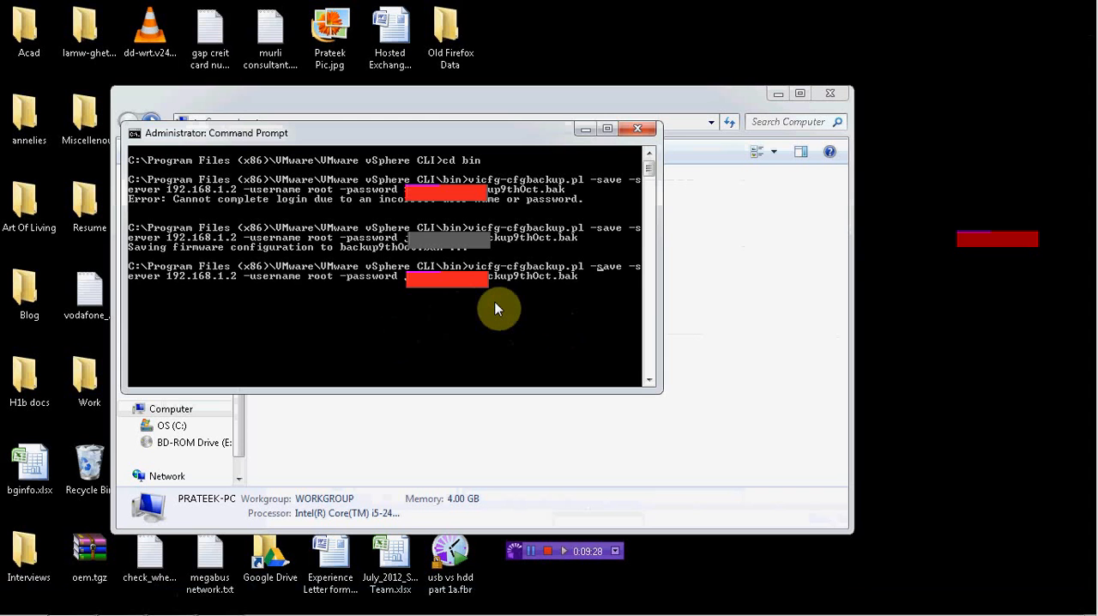
pyautogui.press('Delete')
pyautogui.press('Delete')
pyautogui.press('Delete')
pyautogui.press('Delete')
pyautogui.press('Delete')
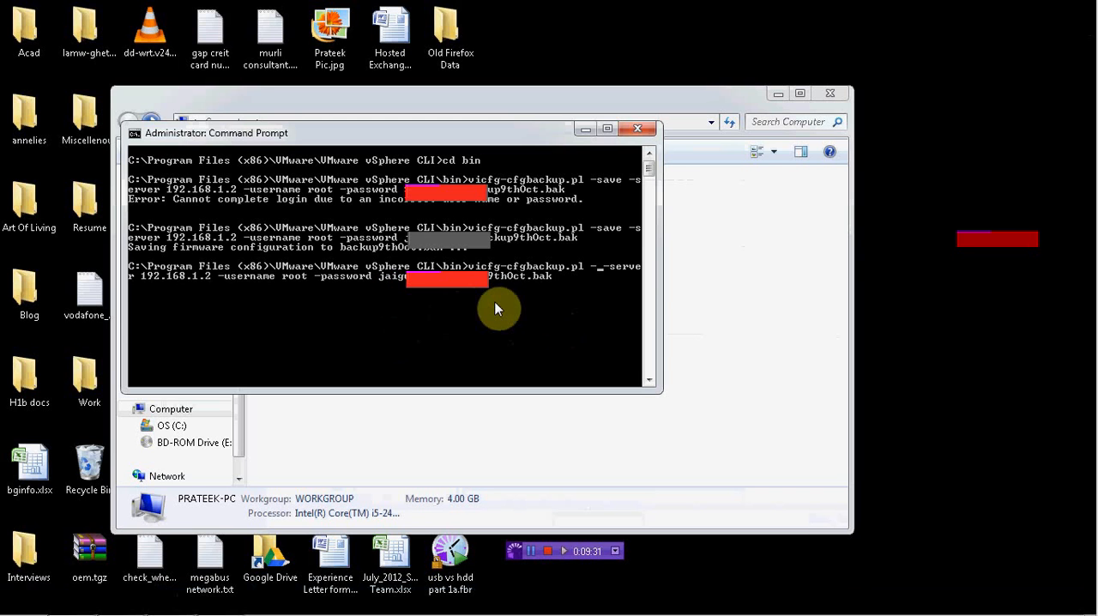
pyautogui.write('load')
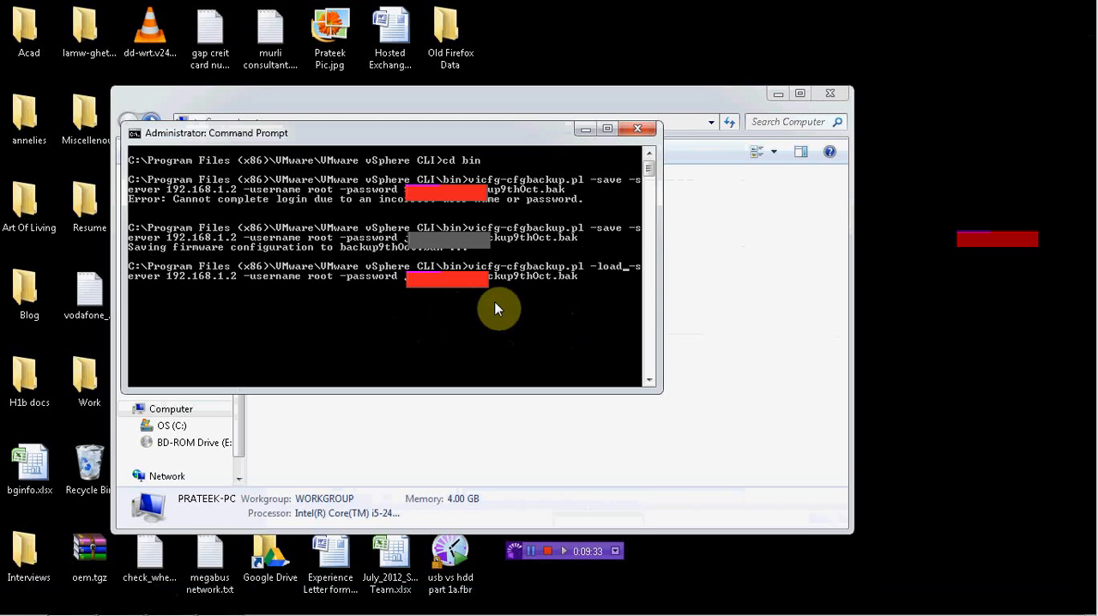
pyautogui.press('Return')
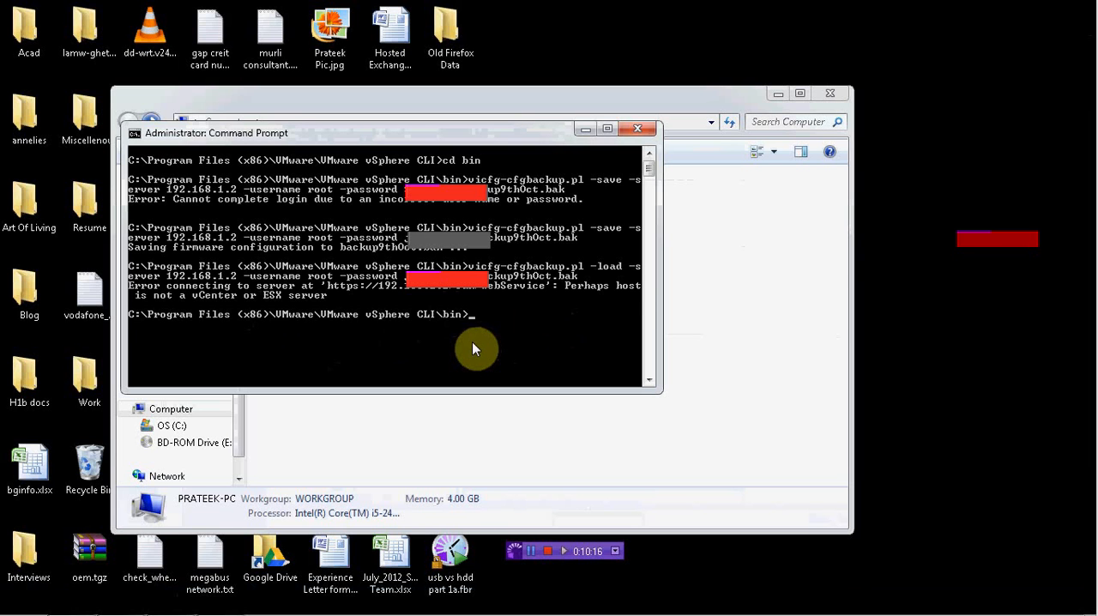
# Step: Rerun the restore command with the server changed to 192.168.1.140 and answer yes to the host reboot
pyautogui.press('Up')
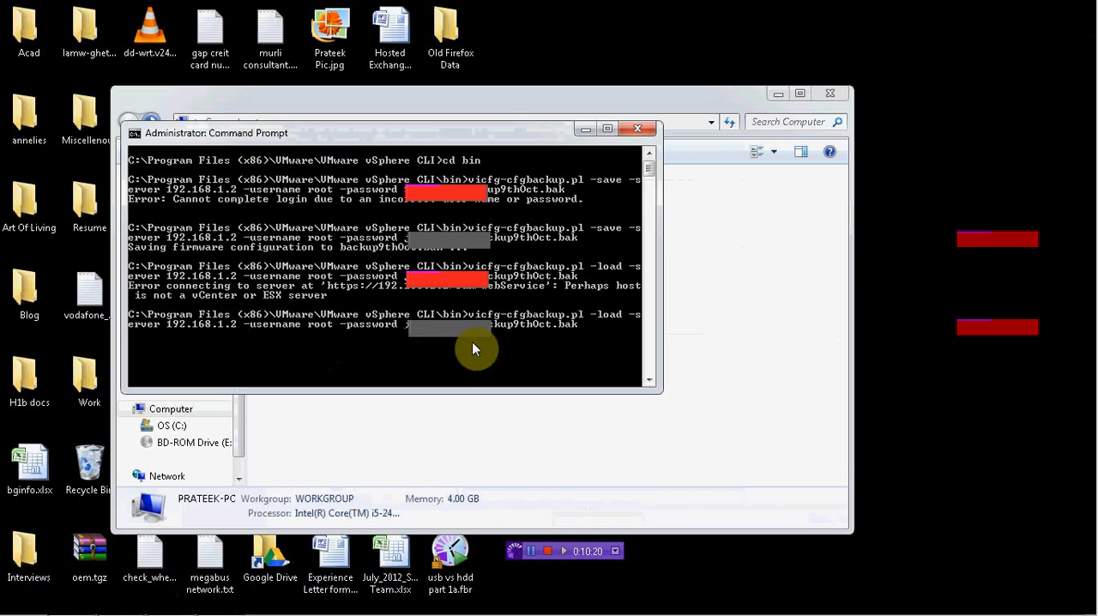
pyautogui.press('Left')
pyautogui.press('Left')
pyautogui.press('Left')
pyautogui.press('Left')
pyautogui.press('Left')
pyautogui.press('Left')
pyautogui.press('Left')
pyautogui.press('Left')
pyautogui.press('Left')
pyautogui.press('Left')
pyautogui.press('Left')
pyautogui.press('Left')
pyautogui.press('Left')
pyautogui.press('Left')
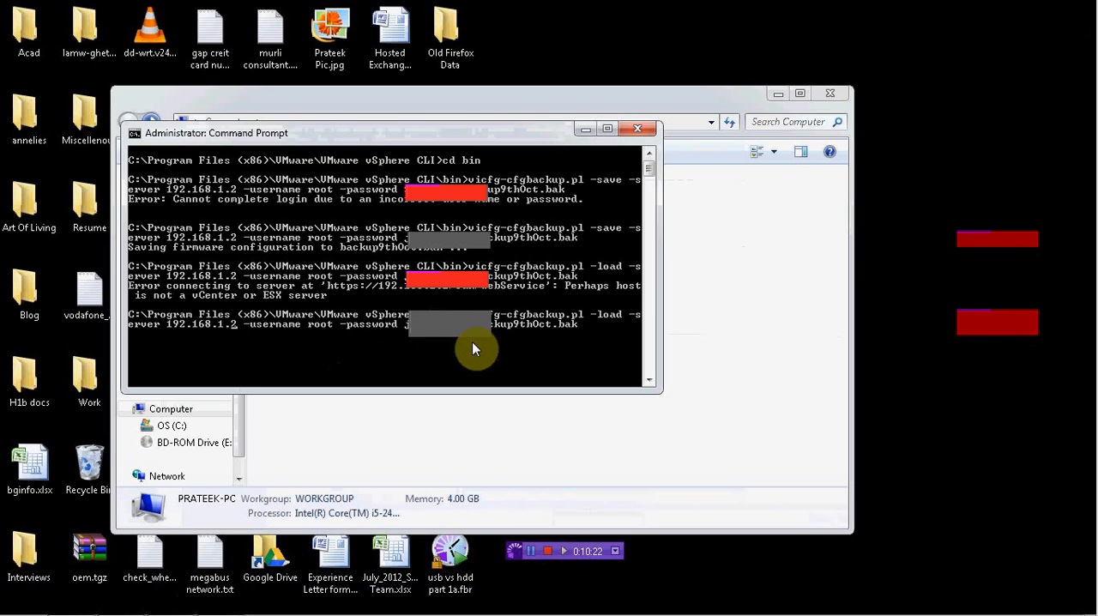
pyautogui.press('BackSpace')
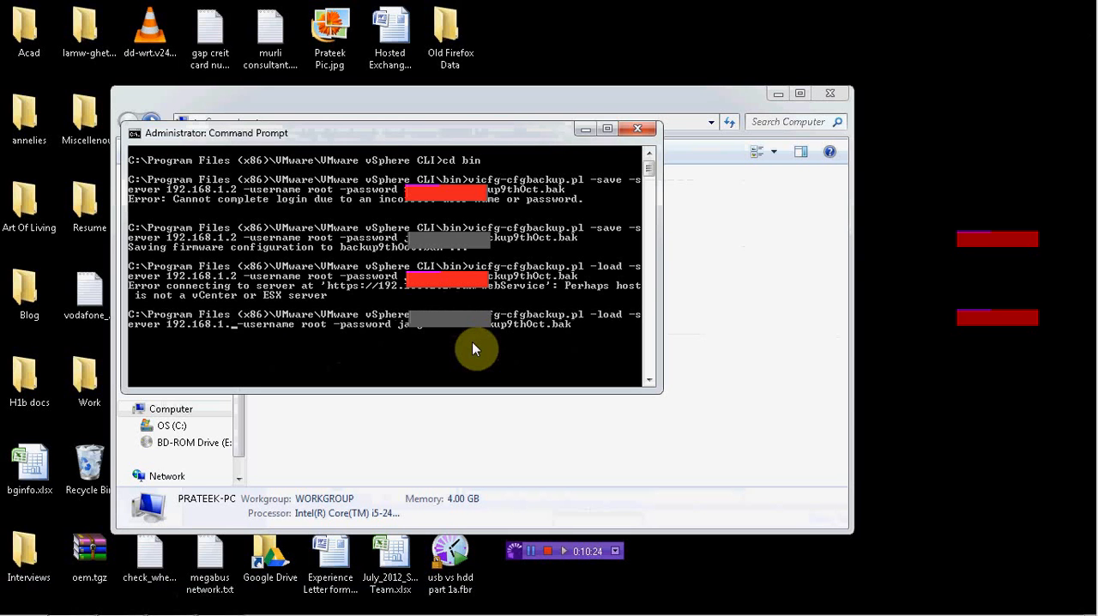
pyautogui.write('140')
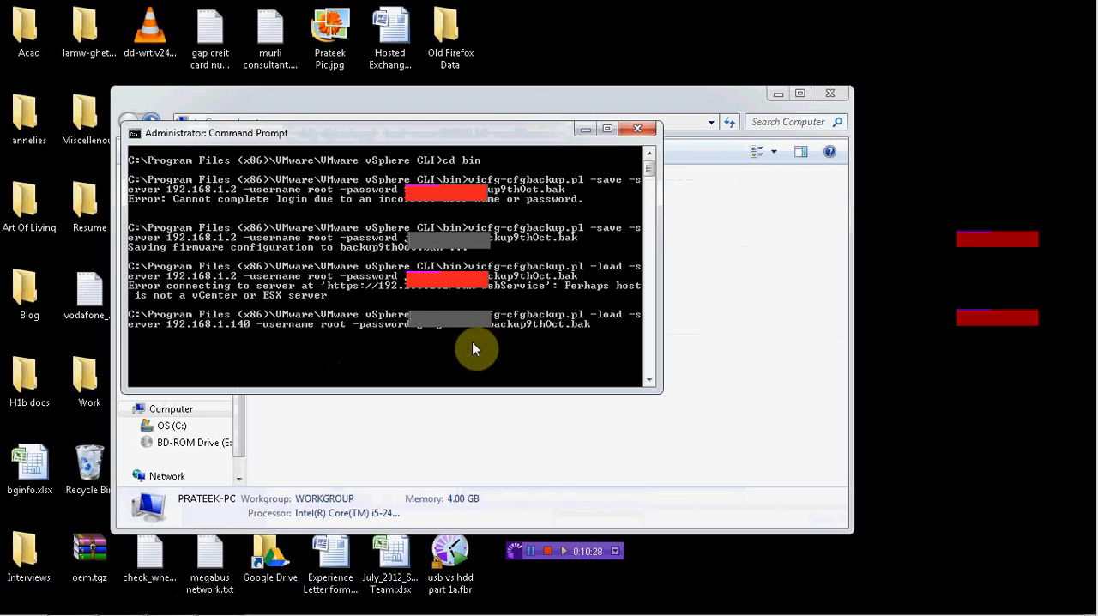
pyautogui.press('Return')
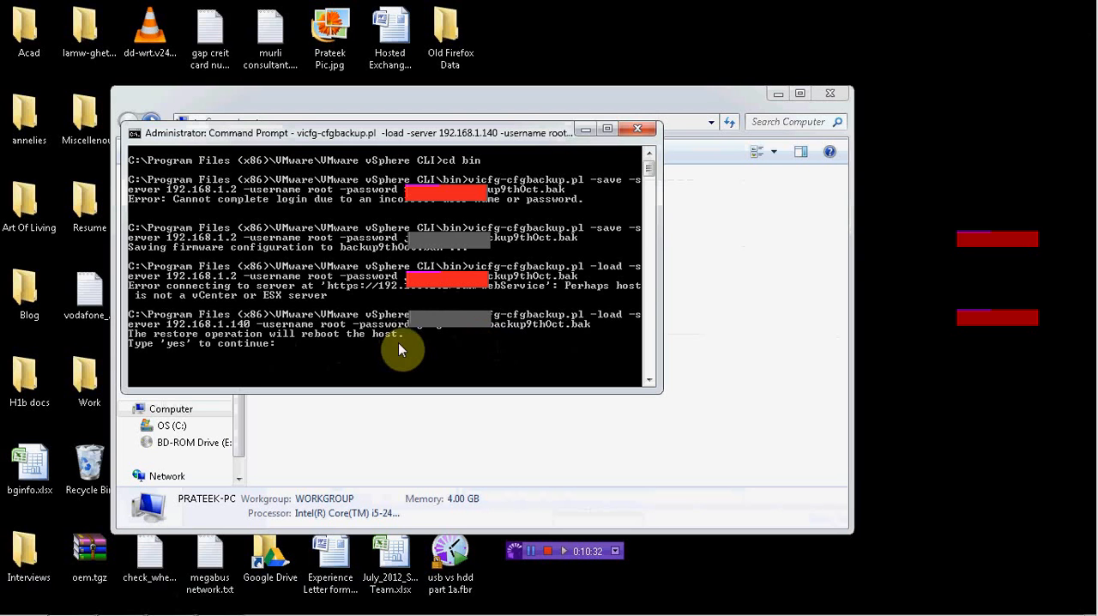
pyautogui.write('yes')
pyautogui.press('Return')
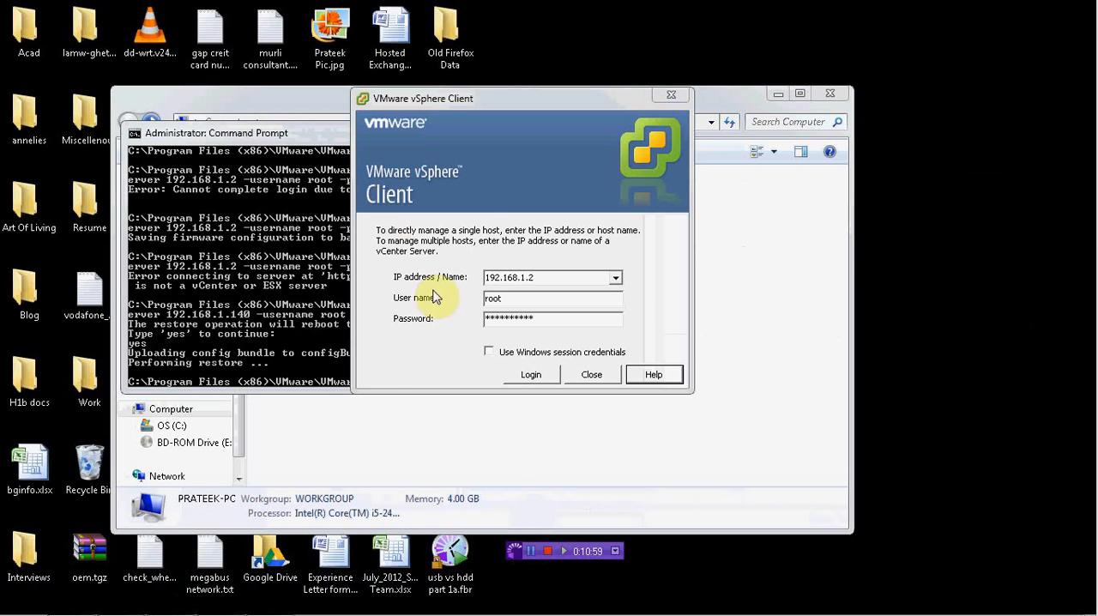
# Step: Log in to host 192.168.1.2 as root in the vSphere Client and dismiss the evaluation license notice
pyautogui.click(552, 279)
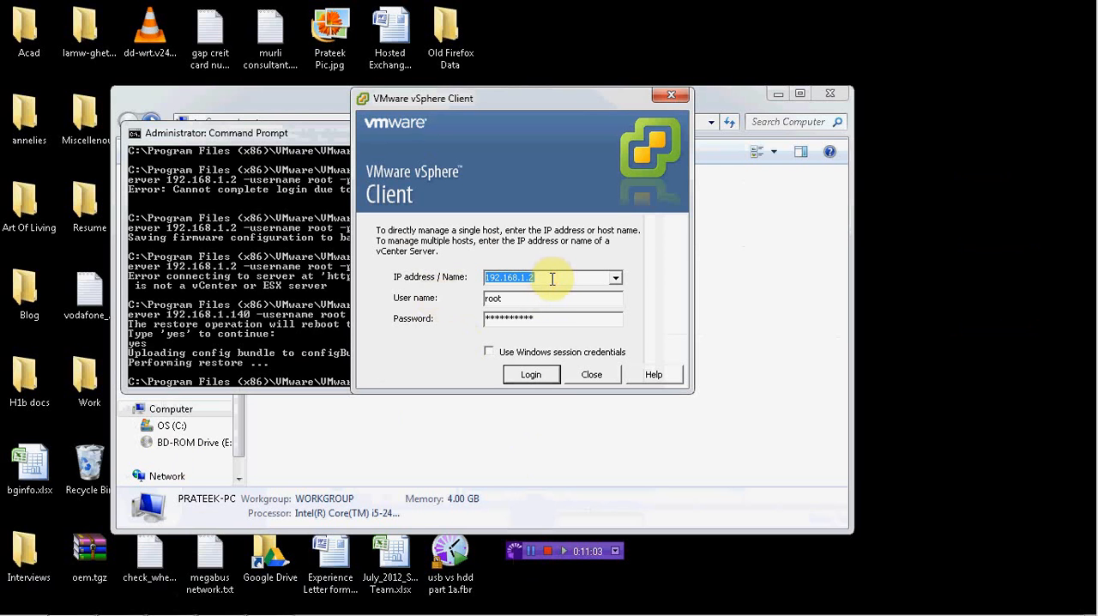
pyautogui.click(533, 375)
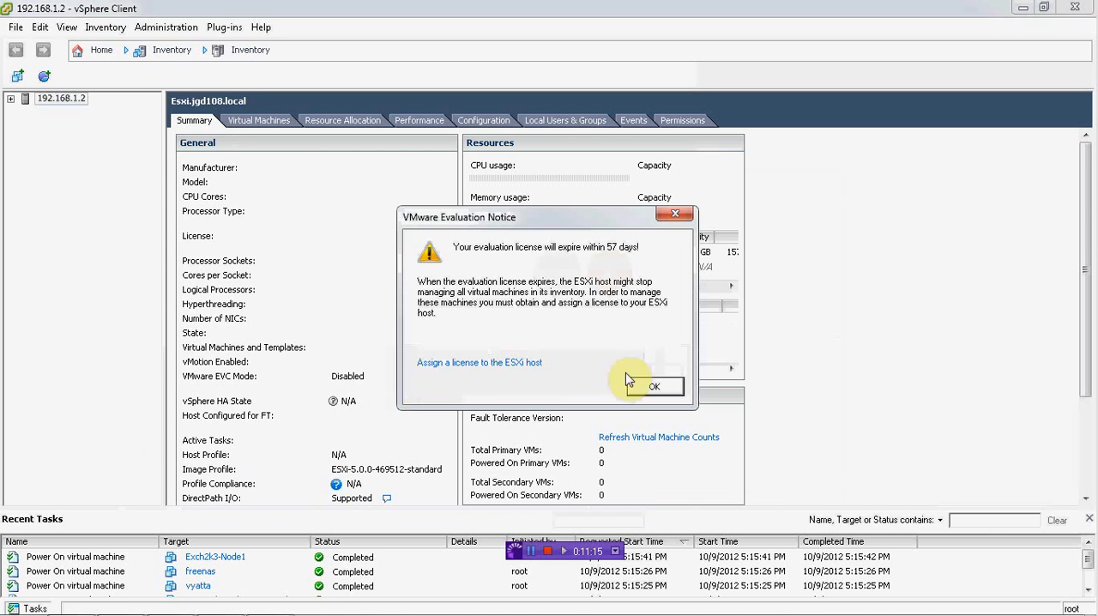
pyautogui.click(655, 387)
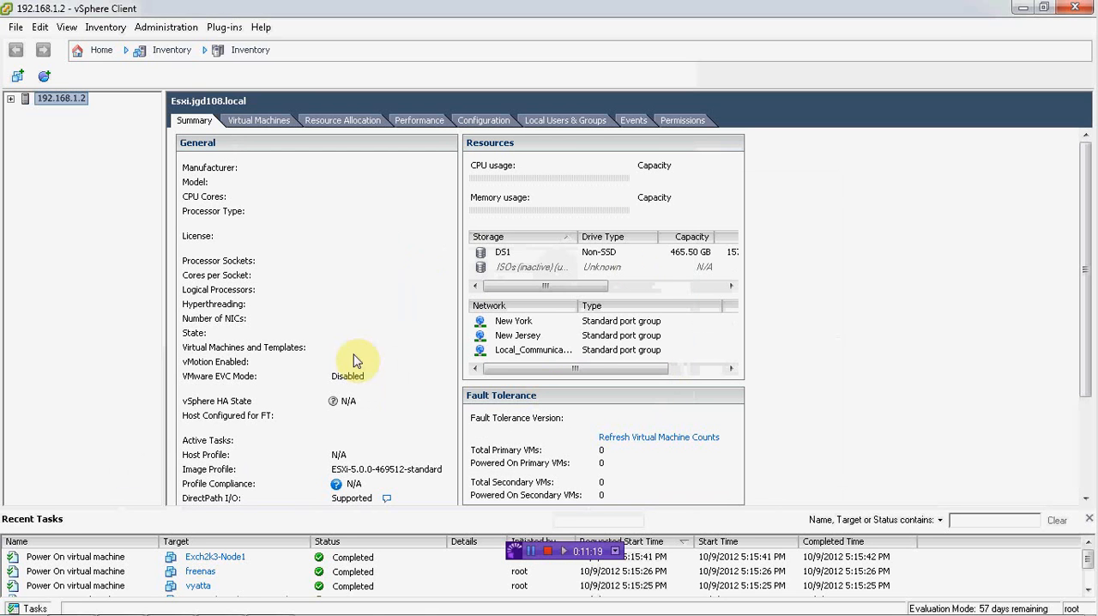
# Step: Expand host 192.168.1.2 in the inventory and check its virtual machines, from E2k10 Server1 down to NewYork DC
pyautogui.moveTo(1006, 611)
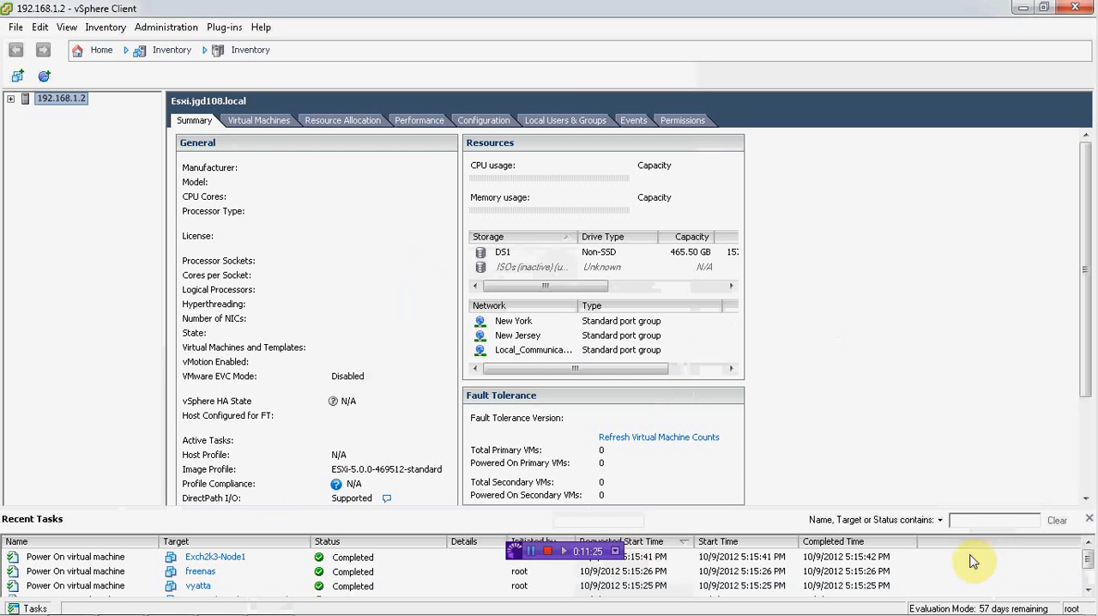
pyautogui.click(12, 101)
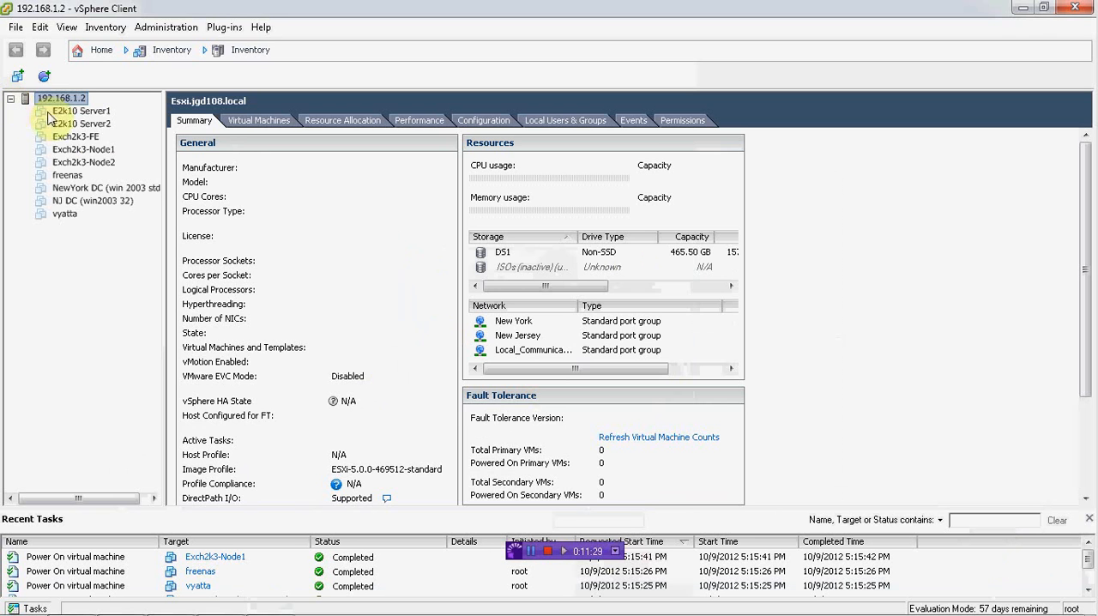
pyautogui.click(82, 111)
pyautogui.click(82, 134)
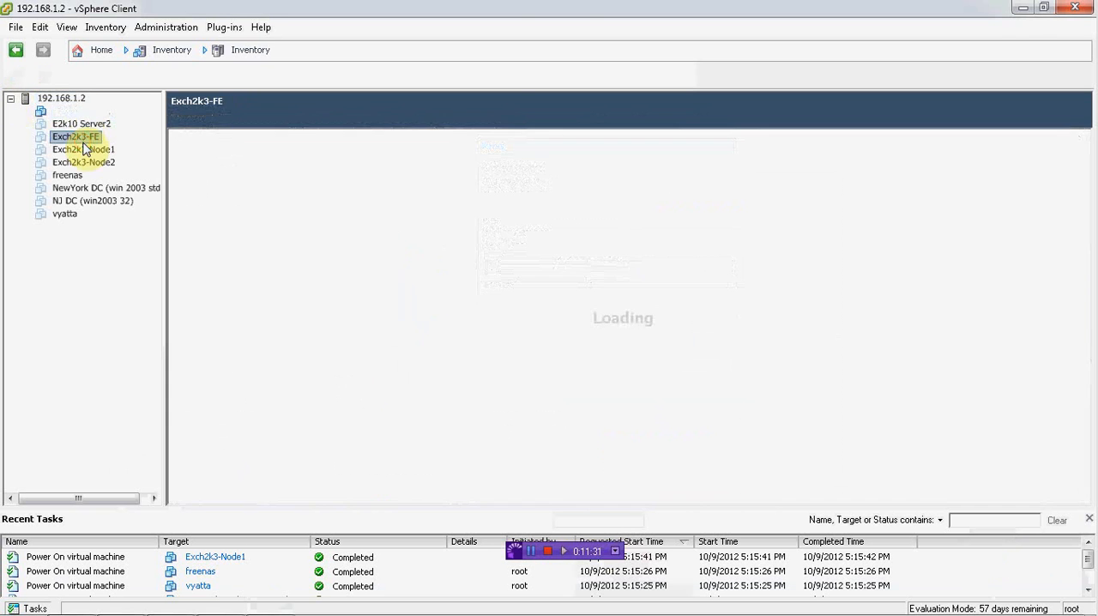
pyautogui.click(79, 163)
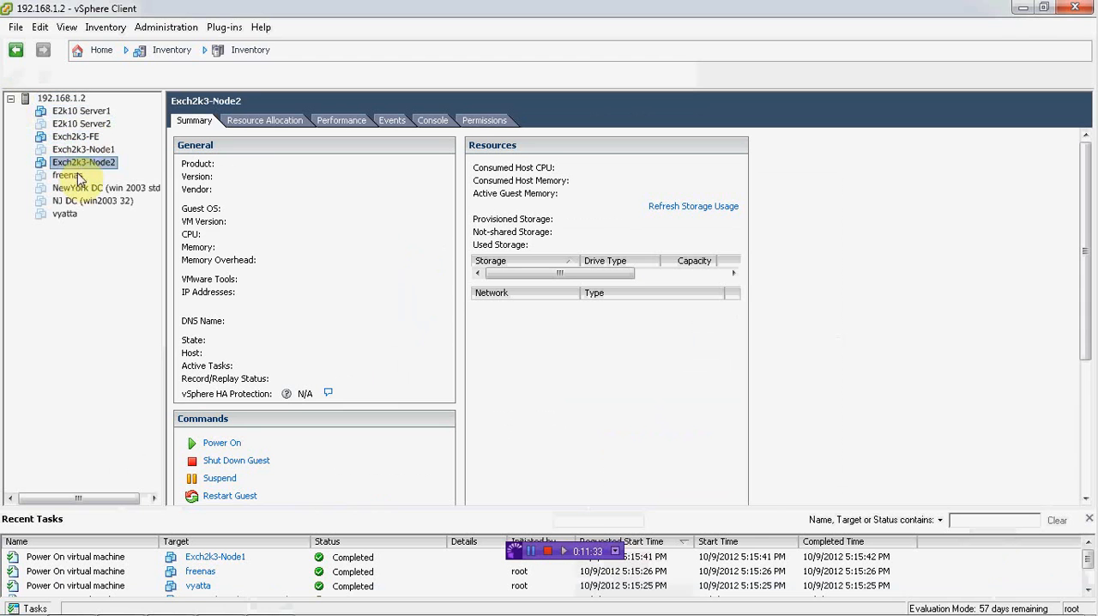
pyautogui.click(72, 176)
pyautogui.click(71, 188)
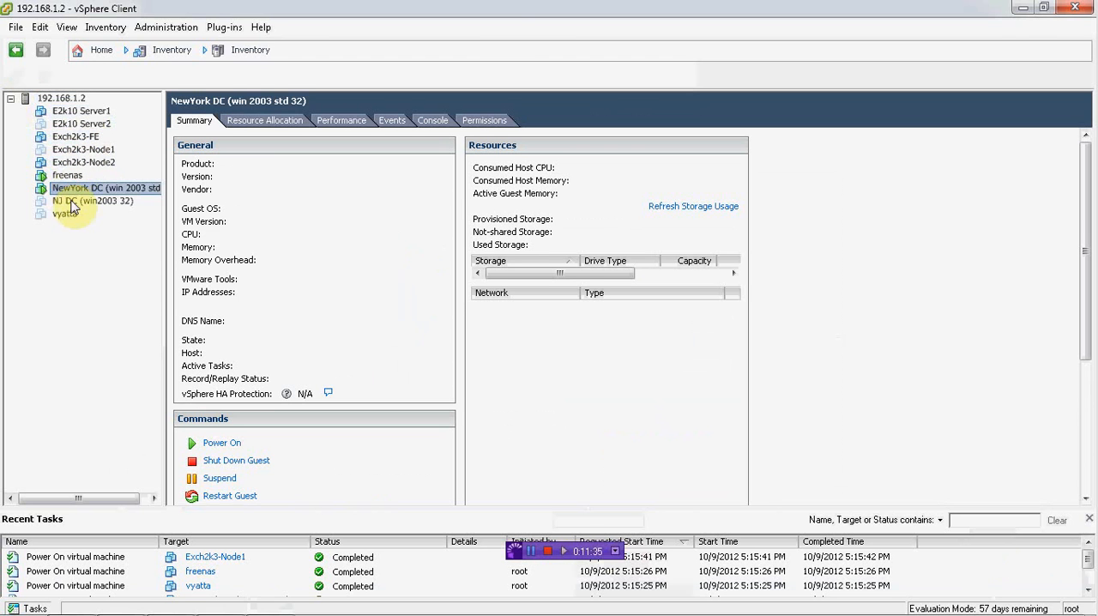
# Step: Switch to Firefox and review the ESXi configuration backup and restore commands in the ProfessionalVMware article
pyautogui.moveTo(292, 605)
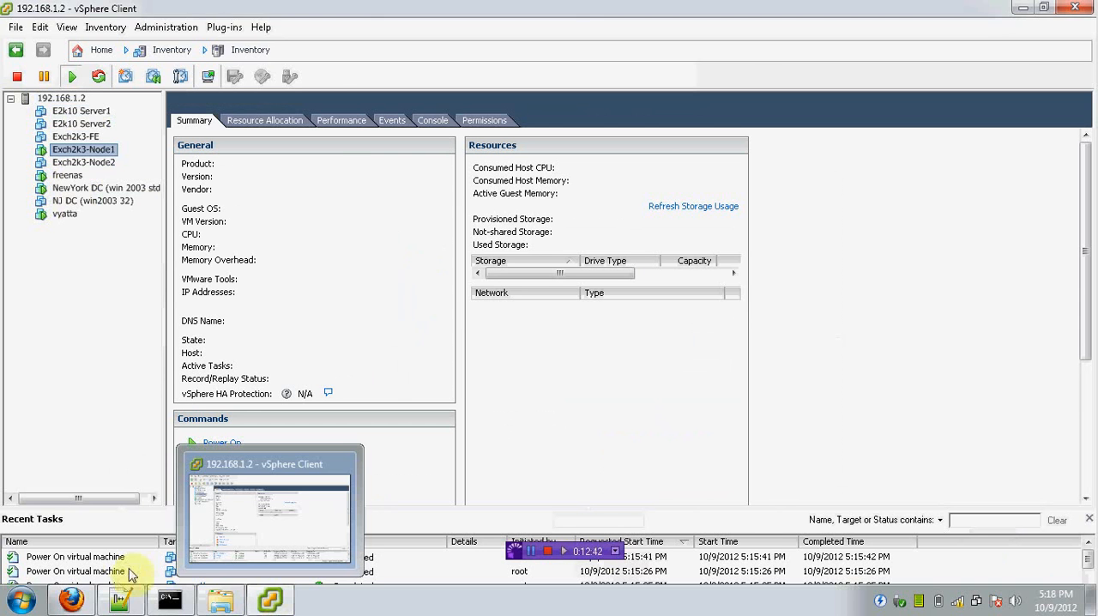
pyautogui.click(93, 599)
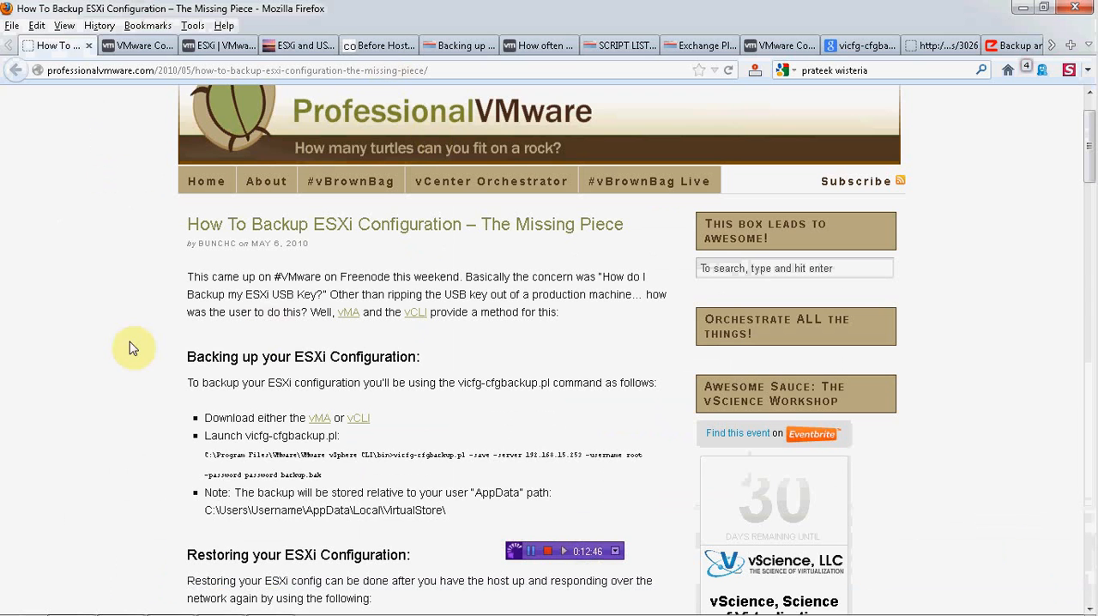
pyautogui.scroll(-1, 131, 348)
pyautogui.scroll(-6, 132, 348)
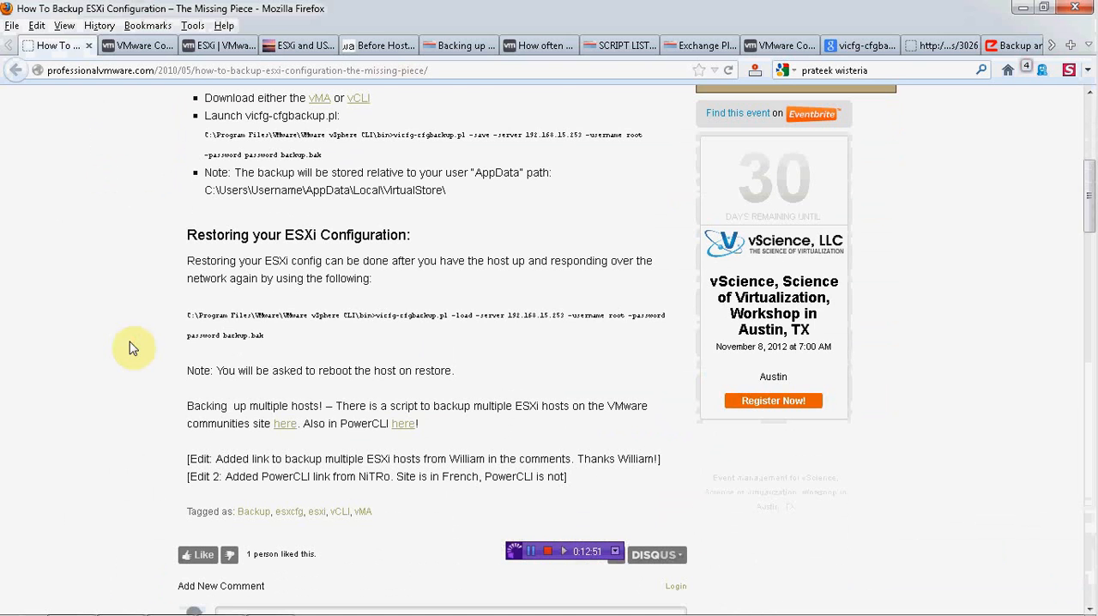
pyautogui.scroll(2, 132, 347)
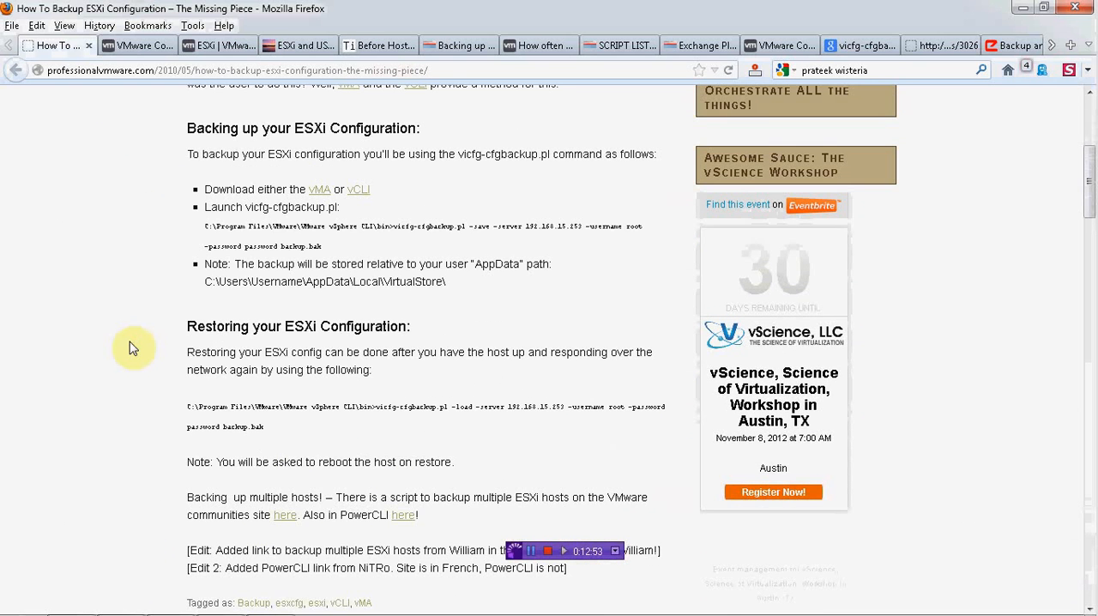